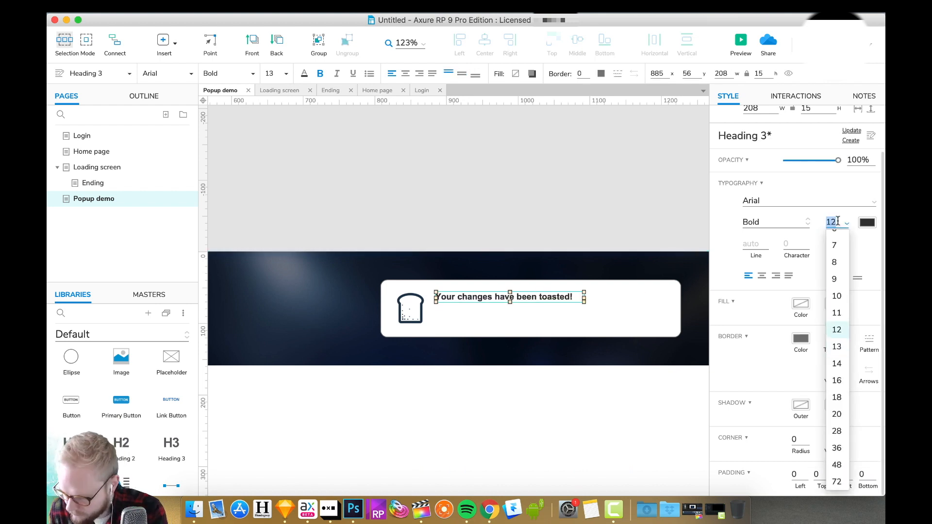
# - Add the text "Undo" to the toast notification and change its font weight
pyautogui.write('Undo')
pyautogui.click(450, 317)
pyautogui.click(775, 222)
pyautogui.click(763, 238)
# - Recolour the toast notification with a grey fill and white text
pyautogui.scroll(-4, 516, 242)
pyautogui.click(595, 310)
pyautogui.click(801, 303)
pyautogui.click(508, 305)
pyautogui.click(867, 222)
pyautogui.click(882, 292)
# - Reword the toast headline as "Your changes are toast!"
pyautogui.moveTo(324, 209); pyautogui.dragTo(324, 326)
pyautogui.moveTo(290, 180); pyautogui.dragTo(430, 311)
pyautogui.doubleClick(516, 305)
pyautogui.write('are toast')
# - Add a second line to the toast reading "It might take up to 10mins for the changes to take place"
pyautogui.moveTo(610, 311); pyautogui.dragTo(643, 311)
pyautogui.moveTo(456, 316); pyautogui.dragTo(625, 304)
pyautogui.write('All de')
pyautogui.press('BackSpace')
pyautogui.press('BackSpace')
pyautogui.press('BackSpace')
pyautogui.press('BackSpace')
pyautogui.press('BackSpace')
pyautogui.press('BackSpace')
pyautogui.write('It might take up to 10mins for the changes to take place')
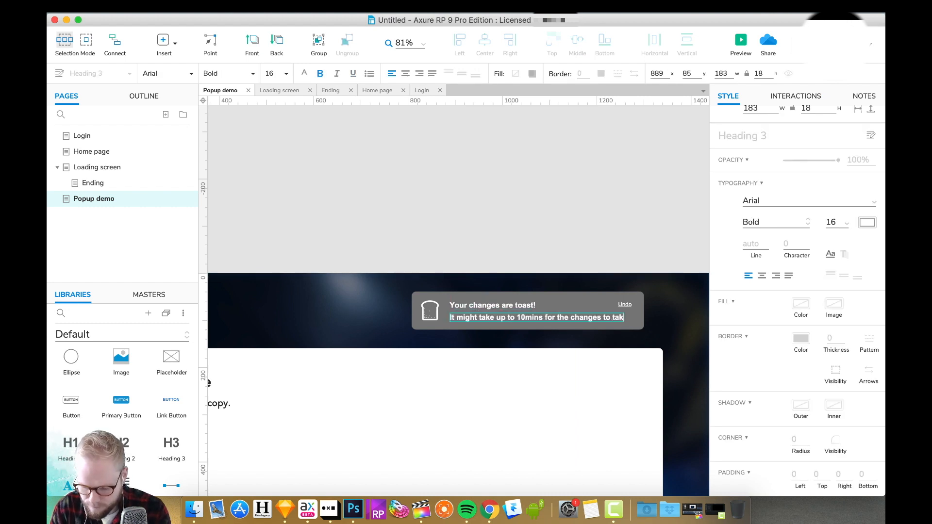
# - Title the modal "Add personal details" with the description "Describe your account to personalise your experience"
pyautogui.click(491, 309)
pyautogui.scroll(-4, 430, 297)
pyautogui.moveTo(224, 262); pyautogui.dragTo(456, 310)
pyautogui.doubleClick(311, 285)
pyautogui.write('Add personal details')
pyautogui.doubleClick(311, 297)
pyautogui.write('Describe your account to personalise your experience')
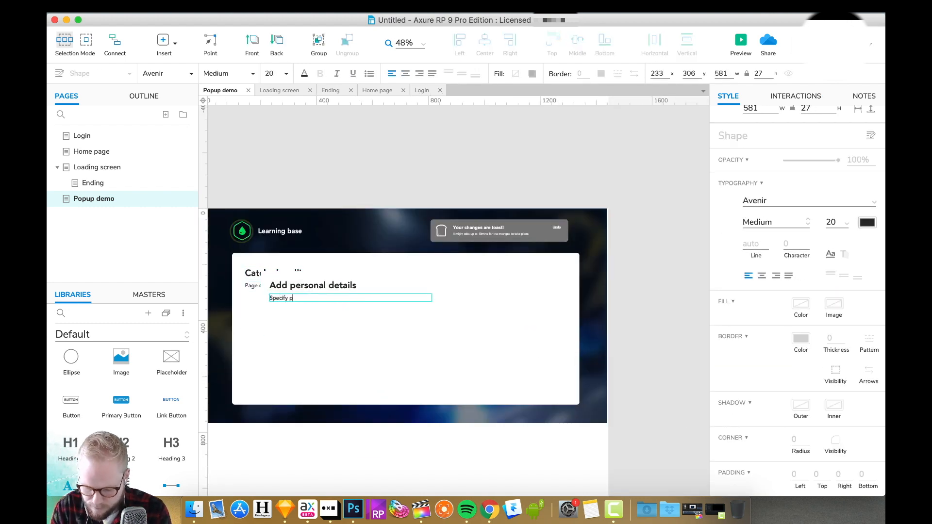
# - Arrange the modal box around its title and description, and add a placeholder beneath the description
pyautogui.moveTo(404, 283); pyautogui.dragTo(443, 299)
pyautogui.press('Escape')
pyautogui.moveTo(291, 196); pyautogui.dragTo(526, 391)
pyautogui.moveTo(568, 434); pyautogui.dragTo(496, 362)
pyautogui.moveTo(491, 357); pyautogui.dragTo(499, 306)
pyautogui.moveTo(172, 359); pyautogui.dragTo(308, 333)
pyautogui.moveTo(391, 380); pyautogui.dragTo(503, 420)
# - Place a copy of the grey toast box above the headline's question-mark icon to serve as a tooltip
pyautogui.scroll(-2, 290, 301)
pyautogui.press('Escape')
pyautogui.write('tooltip')
pyautogui.moveTo(180, 307); pyautogui.dragTo(325, 229)
pyautogui.scroll(5, 325, 229)
pyautogui.scroll(-3, 485, 246)
pyautogui.click(583, 192)
pyautogui.moveTo(583, 192); pyautogui.dragTo(422, 220)
# - Set the tooltip's text to "Describes the key purpose and perhaps a hidden meaning"
pyautogui.doubleClick(439, 207)
pyautogui.write('Headline describes the key purpose')
pyautogui.press('super+a')
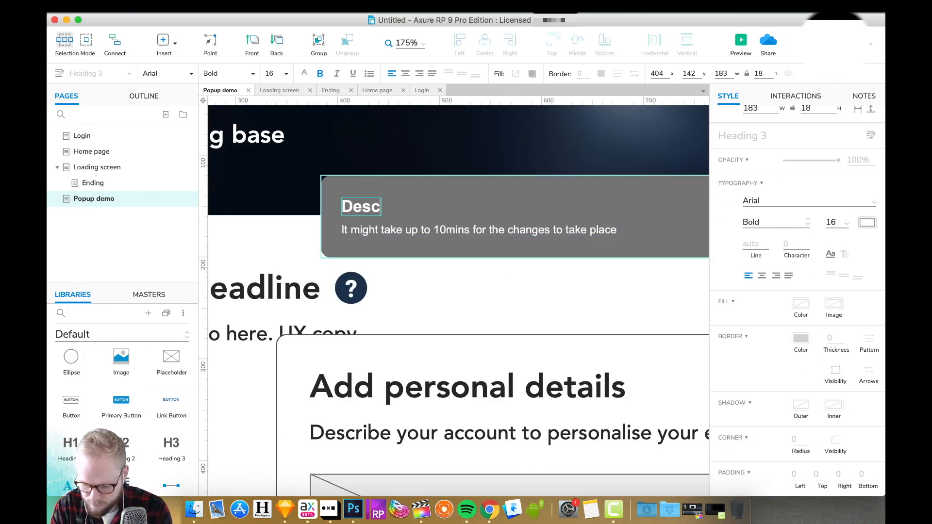
pyautogui.write('Describes the key purpose and perhaps a hidden meaning')
# - Delete the tooltip's second text line and fill its box with dark blue
pyautogui.scroll(-3, 456, 199)
pyautogui.doubleClick(467, 216)
pyautogui.press('BackSpace')
pyautogui.click(801, 304)
pyautogui.click(860, 320)
pyautogui.click(841, 386)
# - Add a small pointer shape beneath the tooltip box, aimed at the question-mark icon
pyautogui.scroll(3, 340, 233)
pyautogui.moveTo(71, 359); pyautogui.dragTo(447, 313)
pyautogui.click(524, 235)
pyautogui.click(612, 263)
pyautogui.rightClick(337, 236)
pyautogui.click(491, 375)
pyautogui.click(759, 320)
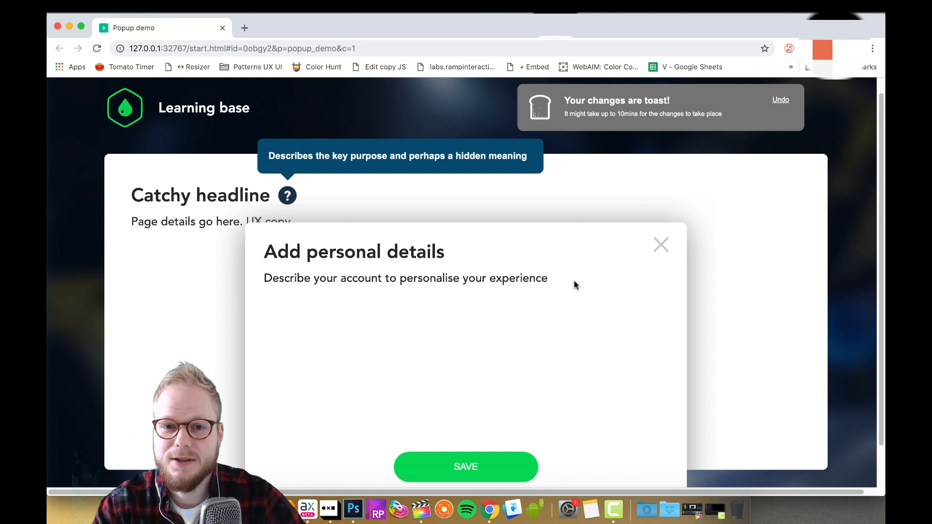
# - Look over the toast, tooltip and modal in the browser preview
pyautogui.scroll(1, 580, 194)
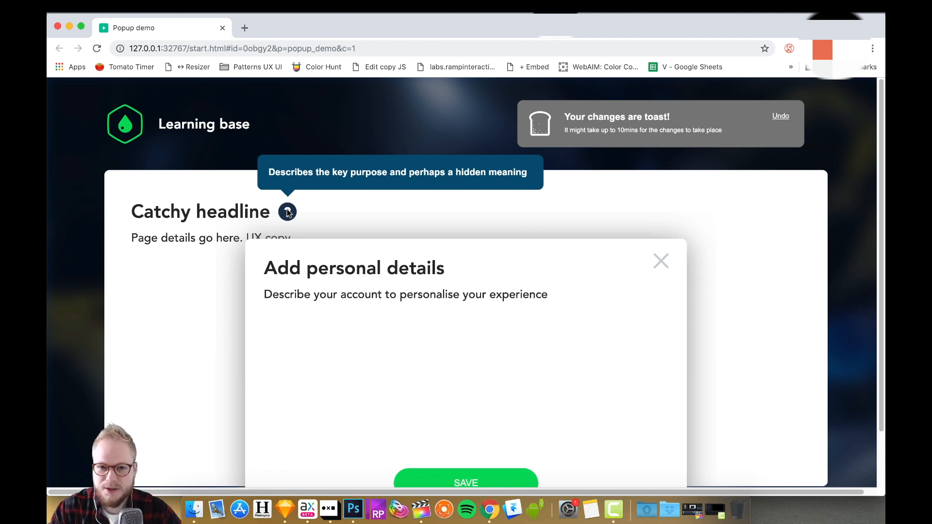
pyautogui.scroll(-3, 441, 207)
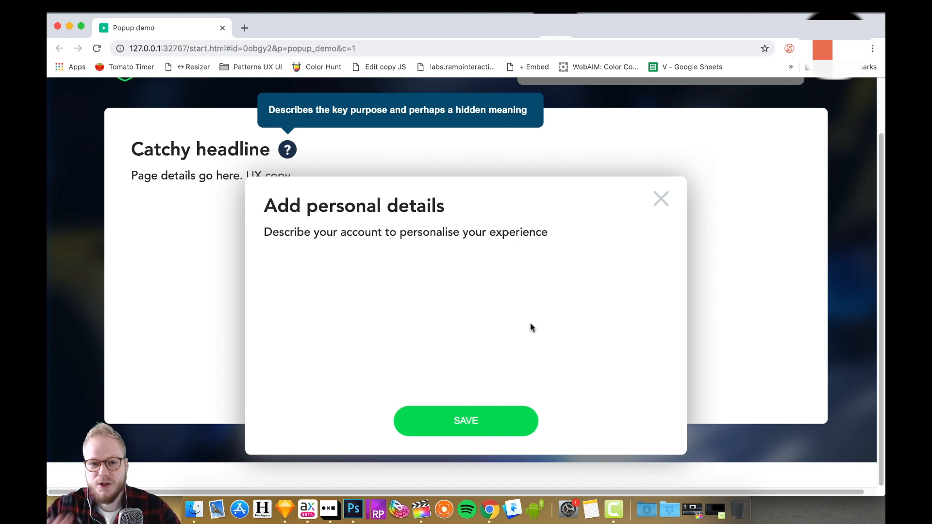
# - Switch back to Axure RP and convert the modal box with its contents into a dynamic panel
pyautogui.press('super+Tab')
pyautogui.click(501, 308)
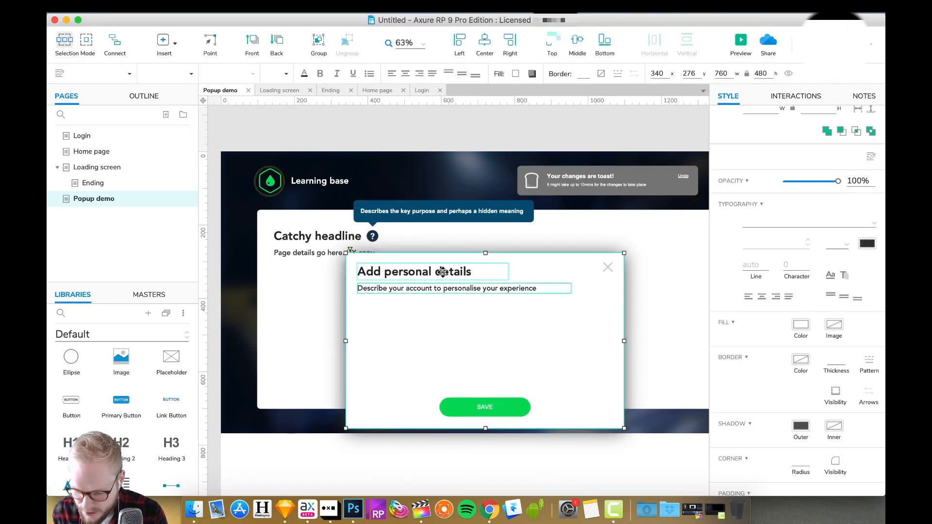
pyautogui.click(607, 267)
pyautogui.rightClick(570, 310)
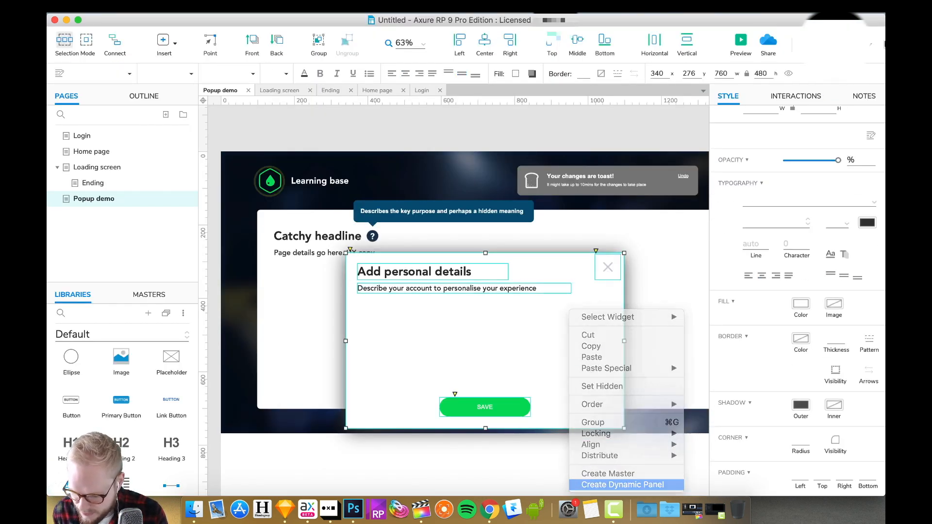
pyautogui.click(623, 484)
# - Name the modal's dynamic panel "++modal1" and set it to hidden
pyautogui.click(795, 96)
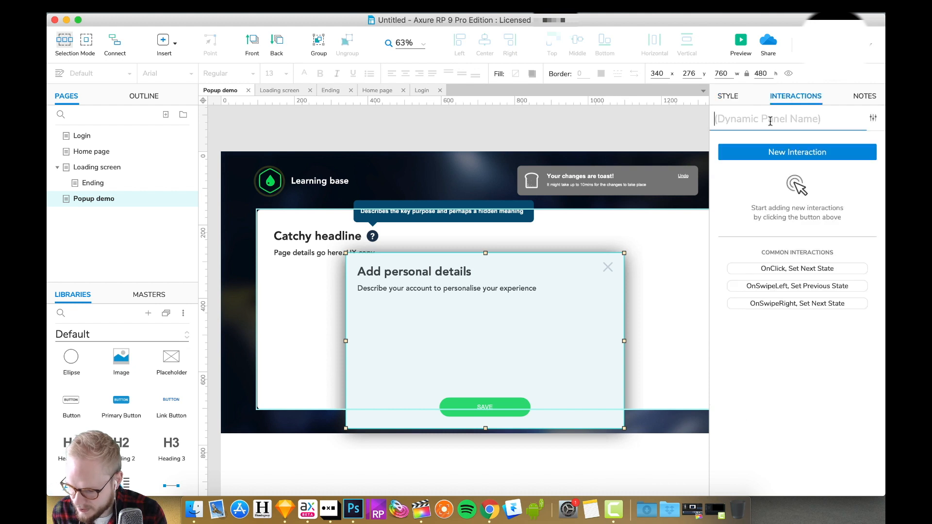
pyautogui.write('++modal1')
pyautogui.click(622, 233)
pyautogui.click(563, 301)
pyautogui.click(729, 101)
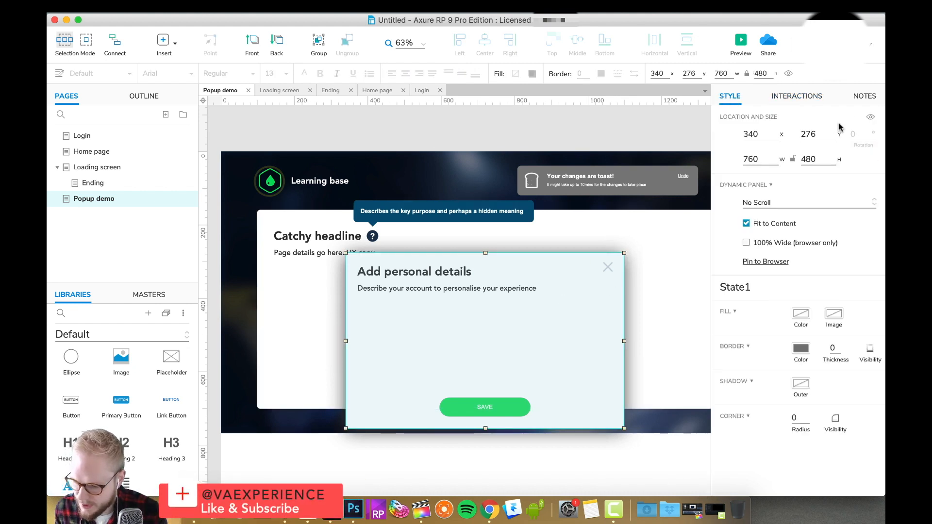
pyautogui.click(871, 119)
# - Convert the tooltip box, its text and its pointer into a dynamic panel
pyautogui.click(429, 212)
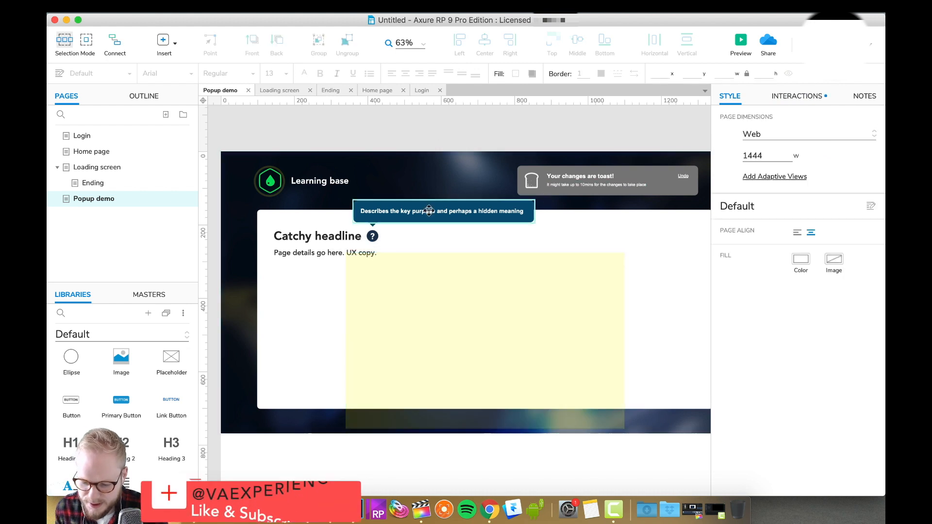
pyautogui.click(430, 213)
pyautogui.keyDown('shift'); pyautogui.click(427, 205); pyautogui.keyUp('shift')
pyautogui.keyDown('shift'); pyautogui.click(372, 224); pyautogui.keyUp('shift')
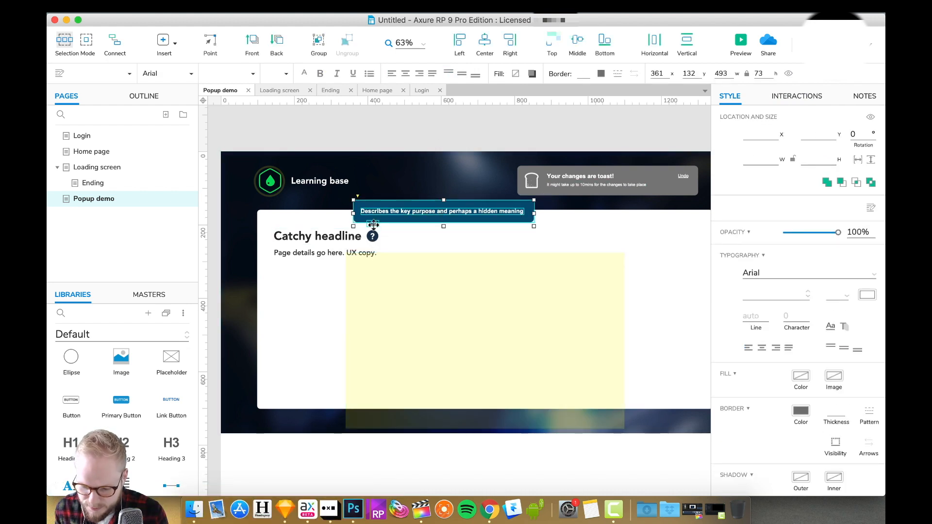
pyautogui.rightClick(391, 212)
pyautogui.click(428, 487)
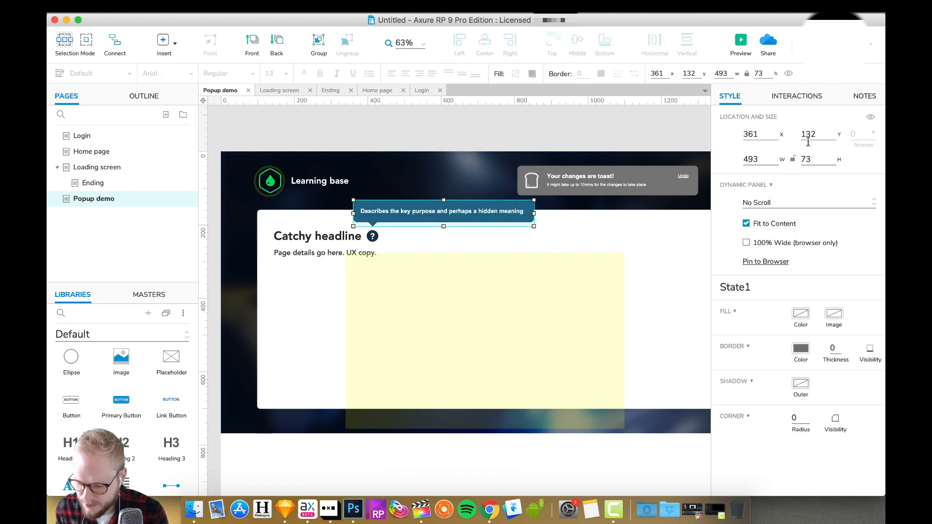
# - Name the tooltip's dynamic panel "++tooltip1" and set it to hidden
pyautogui.click(798, 97)
pyautogui.write('++')
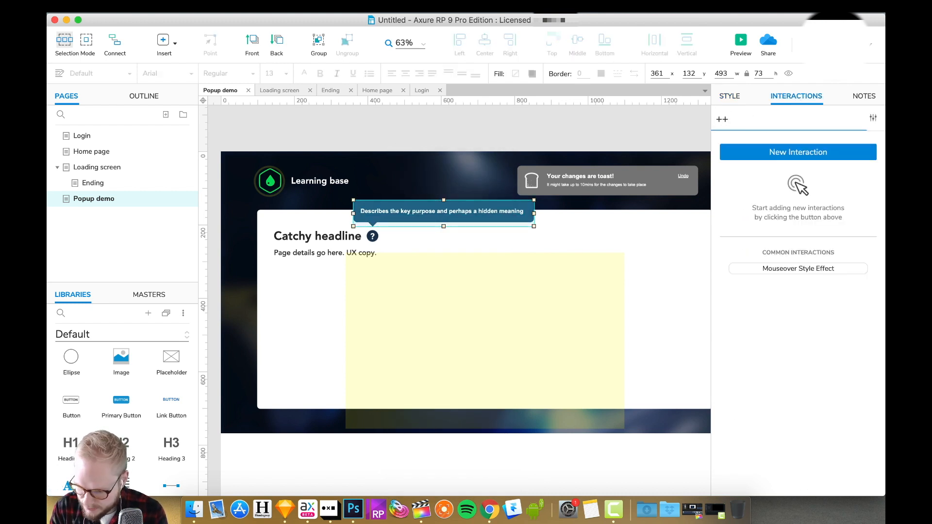
pyautogui.write('tooltip1')
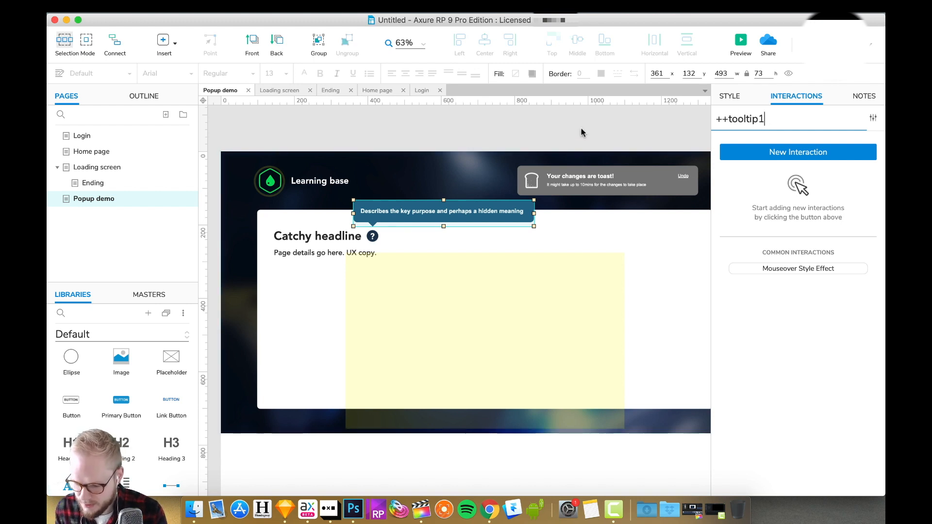
pyautogui.click(730, 96)
pyautogui.click(872, 120)
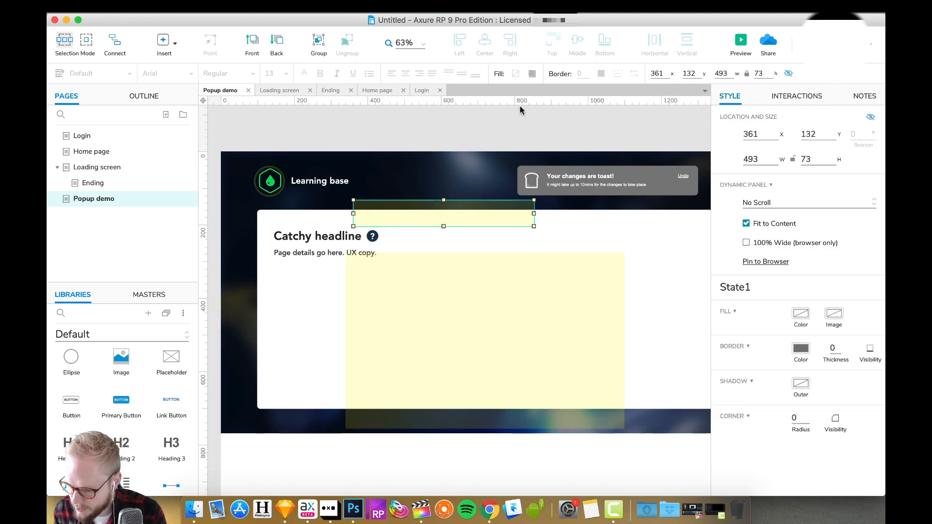
# - Convert the toast notification, including its bread icon and Undo link, into a dynamic panel
pyautogui.click(579, 189)
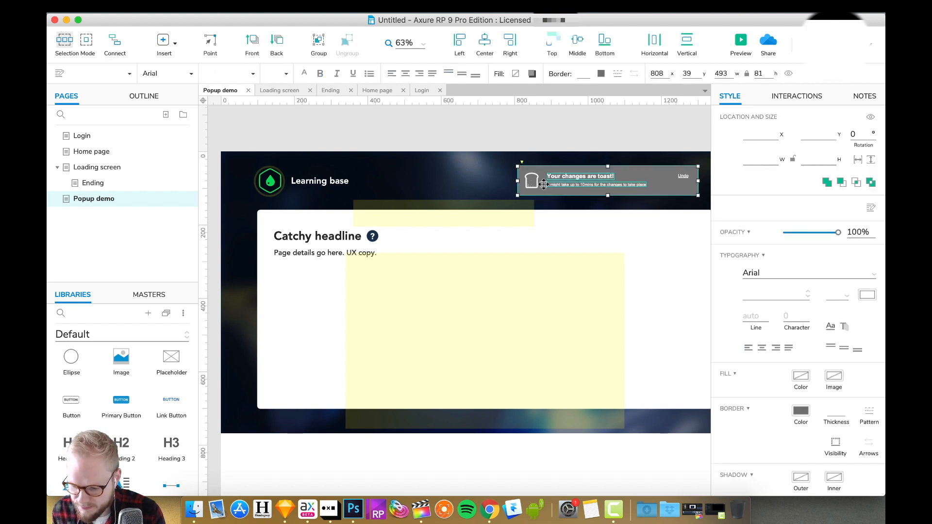
pyautogui.click(579, 189)
pyautogui.click(681, 176)
pyautogui.rightClick(558, 174)
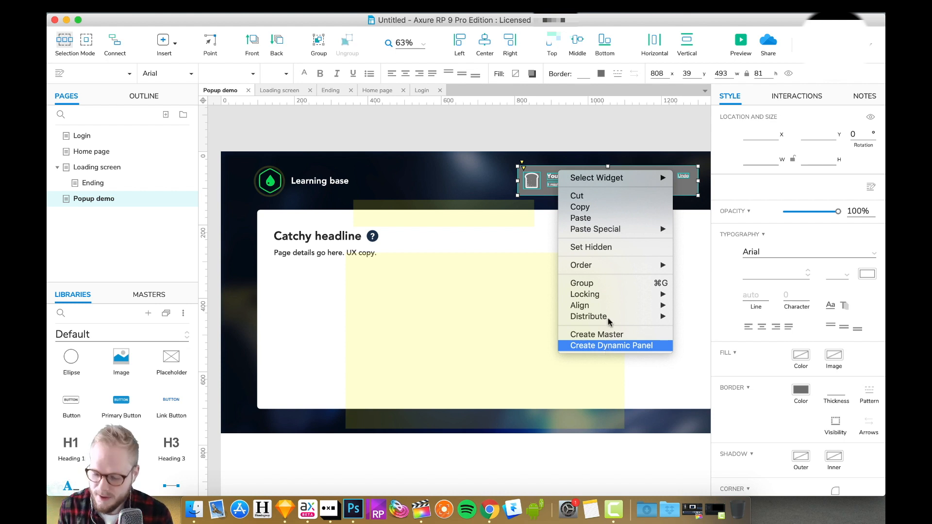
pyautogui.press('Return')
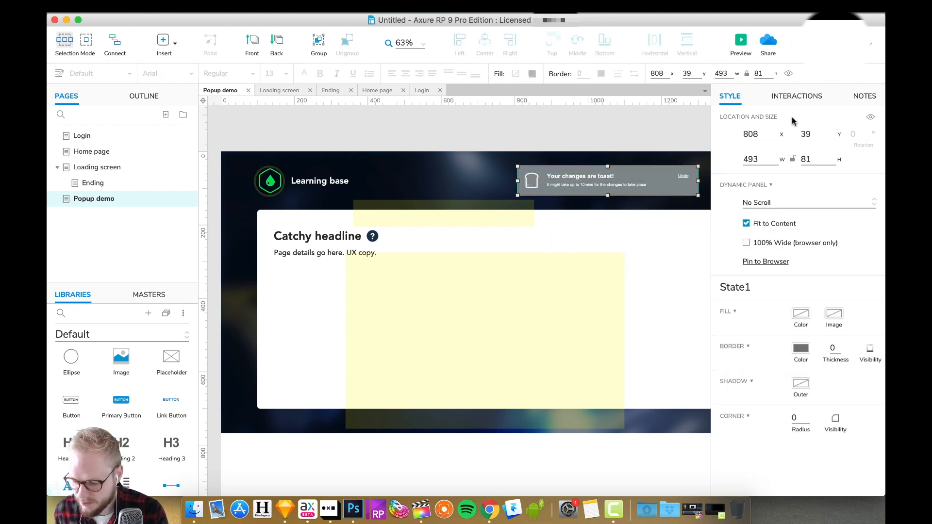
# - Name the toast's dynamic panel "++toast1" and set it to hidden
pyautogui.click(791, 97)
pyautogui.write('++toast1')
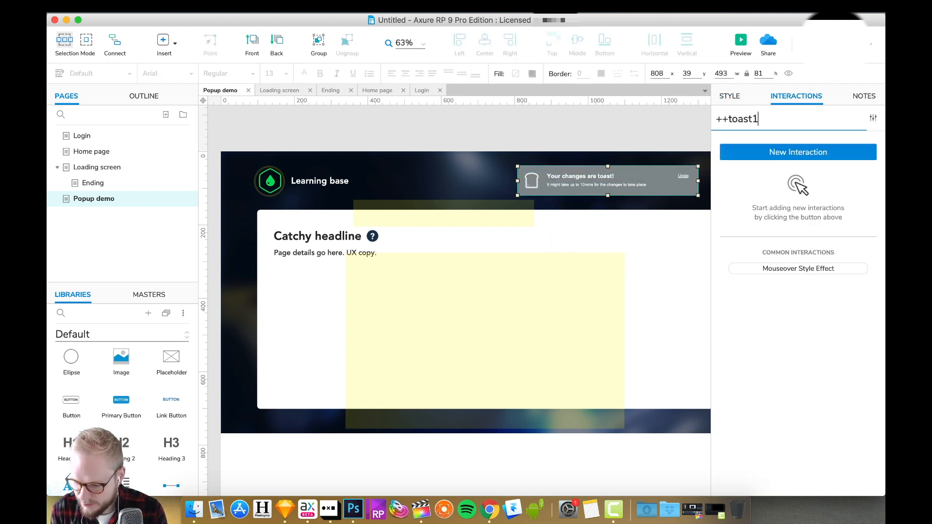
pyautogui.press('Return')
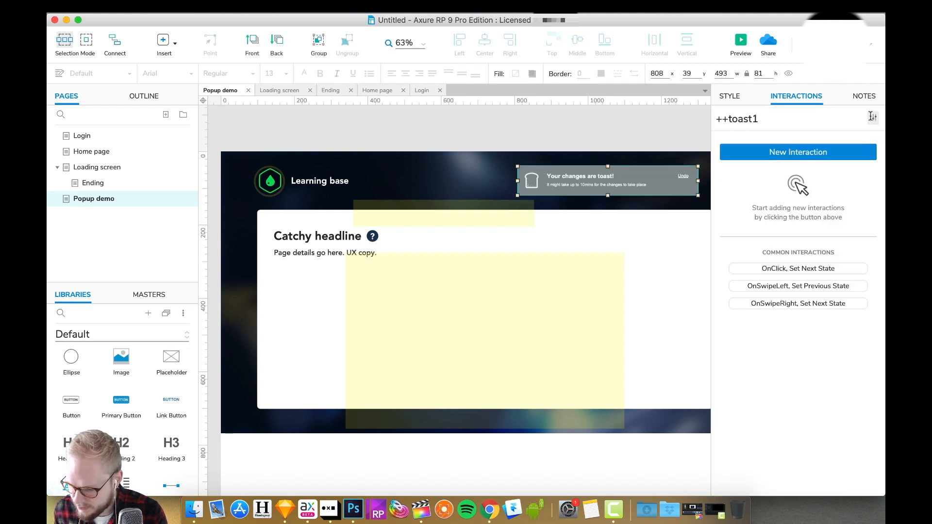
pyautogui.click(728, 97)
pyautogui.click(869, 118)
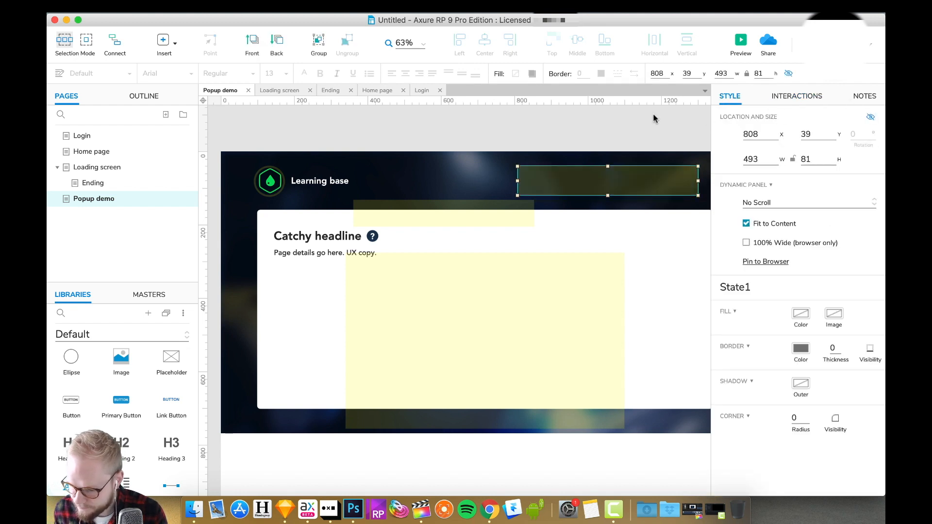
pyautogui.click(557, 121)
# - Move the hidden modal panel up so it sits over the white content card, keeping x at 340
pyautogui.click(534, 335)
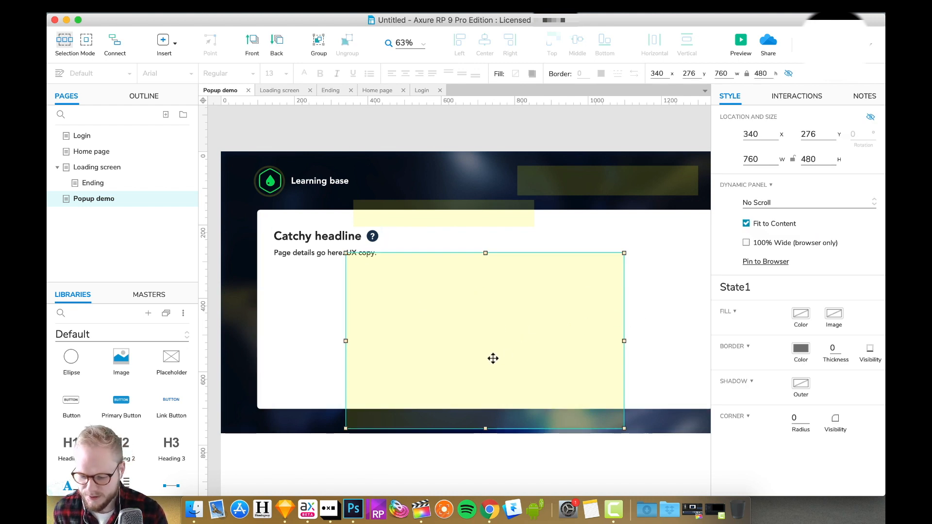
pyautogui.moveTo(512, 341); pyautogui.dragTo(513, 314)
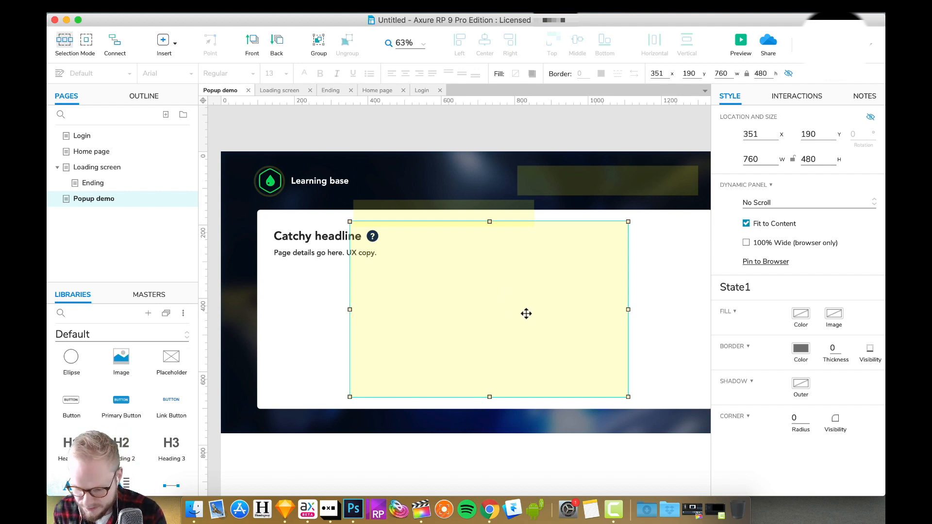
pyautogui.moveTo(518, 328); pyautogui.dragTo(514, 316)
# - Move the hidden toast panel down onto the content card, to about x 678, y 367
pyautogui.click(578, 188)
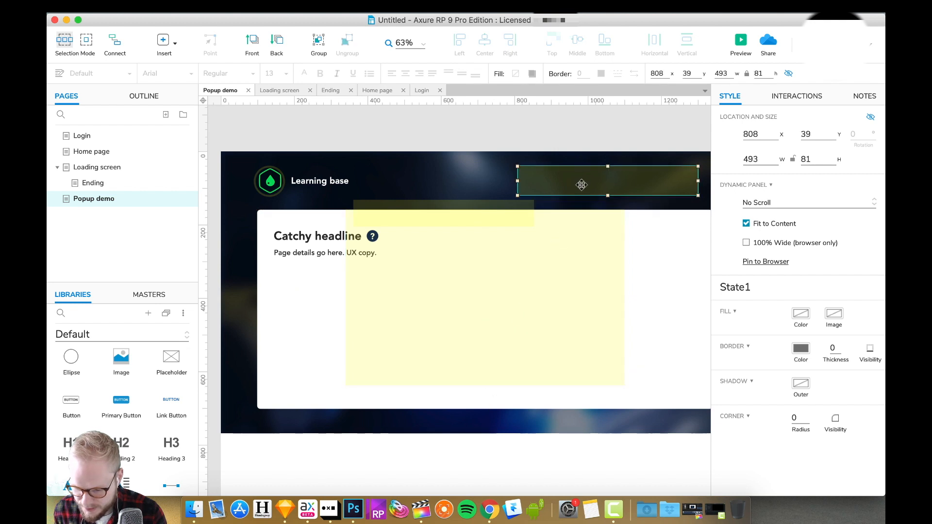
pyautogui.moveTo(615, 181); pyautogui.dragTo(371, 326)
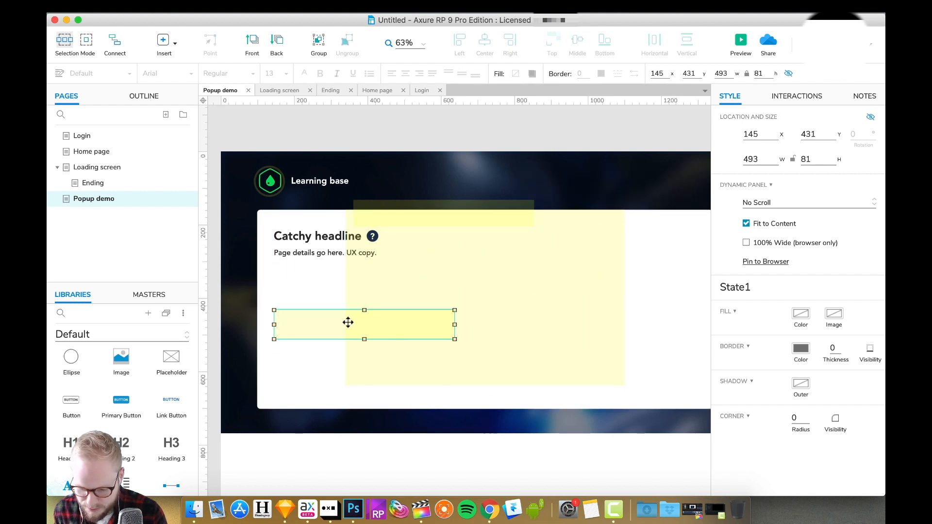
pyautogui.moveTo(427, 322); pyautogui.dragTo(558, 300)
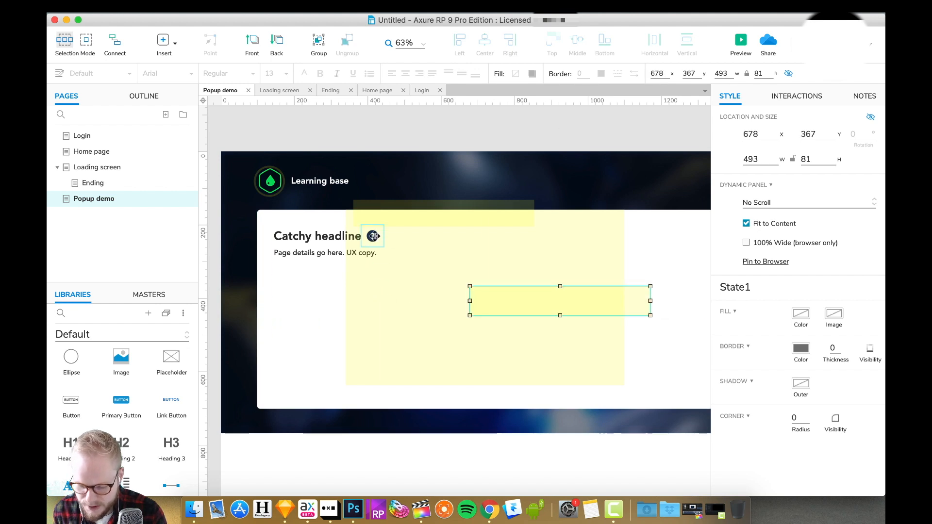
# - Place a primary button on the right part of the content card at about x 1100, y 293
pyautogui.hscroll(2, 375, 236)
pyautogui.moveTo(122, 402); pyautogui.dragTo(619, 267)
pyautogui.doubleClick(619, 267)
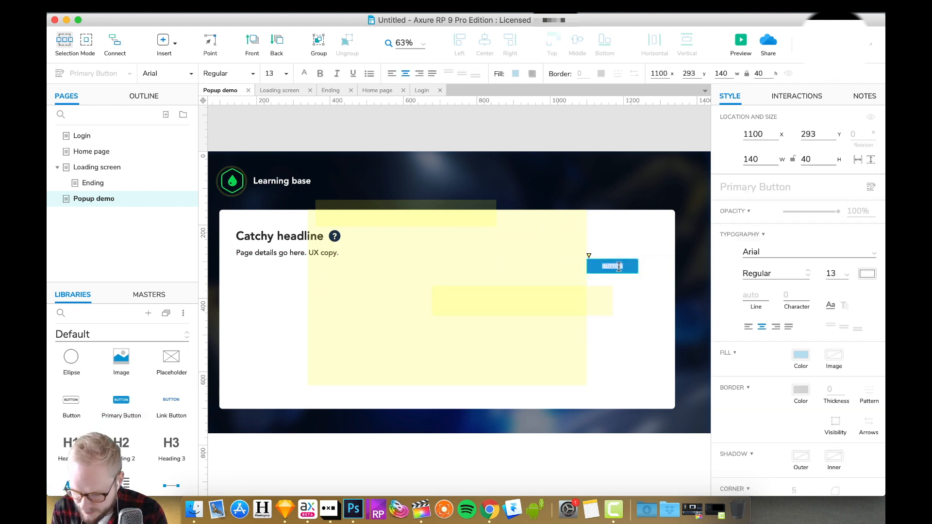
pyautogui.write('Tirg')
pyautogui.press('BackSpace')
pyautogui.press('BackSpace')
pyautogui.press('BackSpace')
pyautogui.write('SAVE')
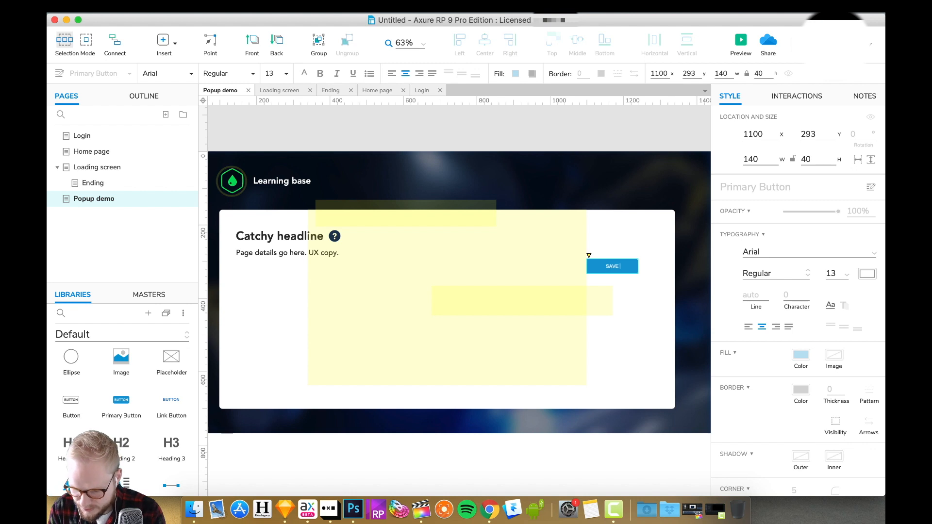
pyautogui.press('BackSpace')
pyautogui.press('BackSpace')
pyautogui.press('BackSpace')
pyautogui.press('BackSpace')
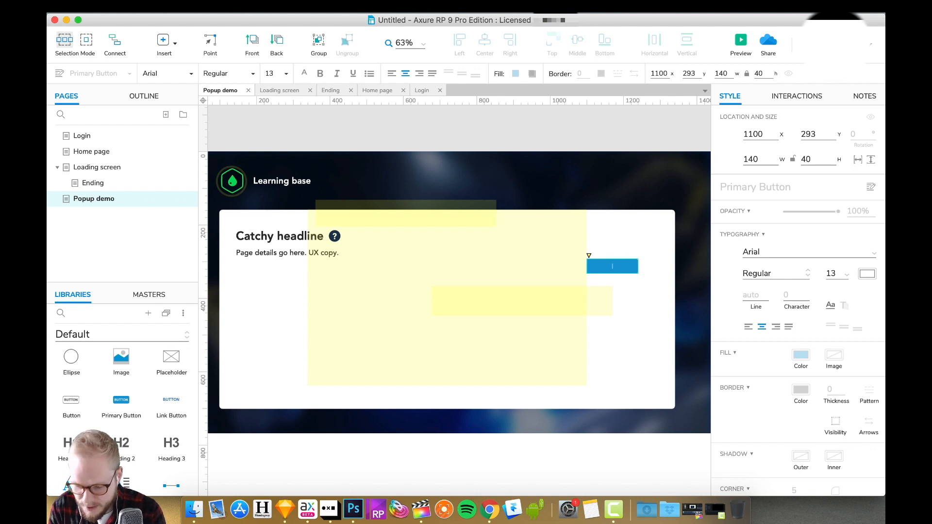
# - Label the new primary button "UPDATE DETAILS"
pyautogui.write('UPDATE')
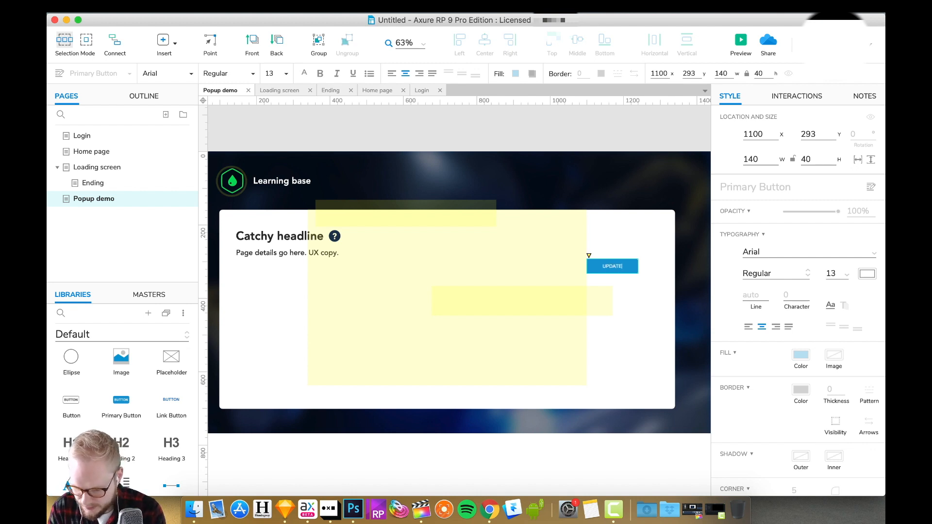
pyautogui.write(' DETAILS')
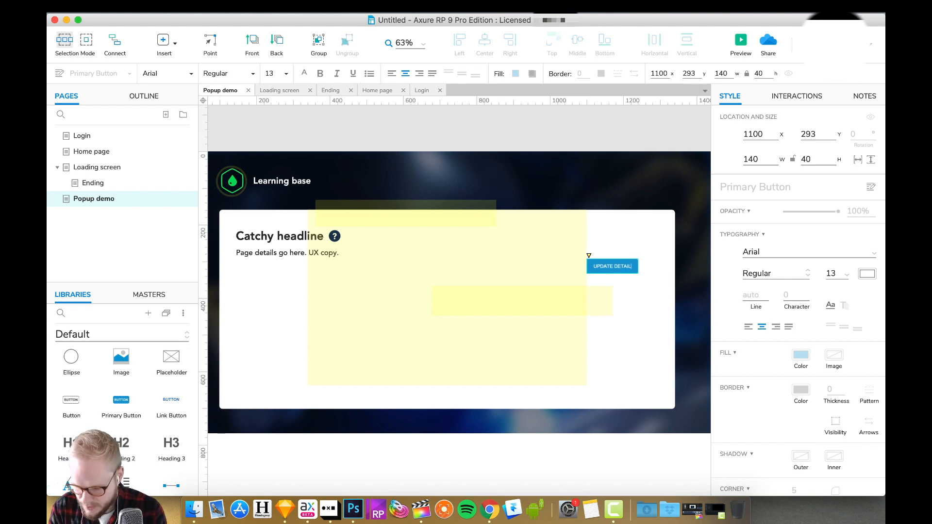
pyautogui.click(635, 259)
pyautogui.click(635, 259)
# - Set the UPDATE DETAILS button's corner radius to 10 and its font size to 11
pyautogui.scroll(-2, 825, 388)
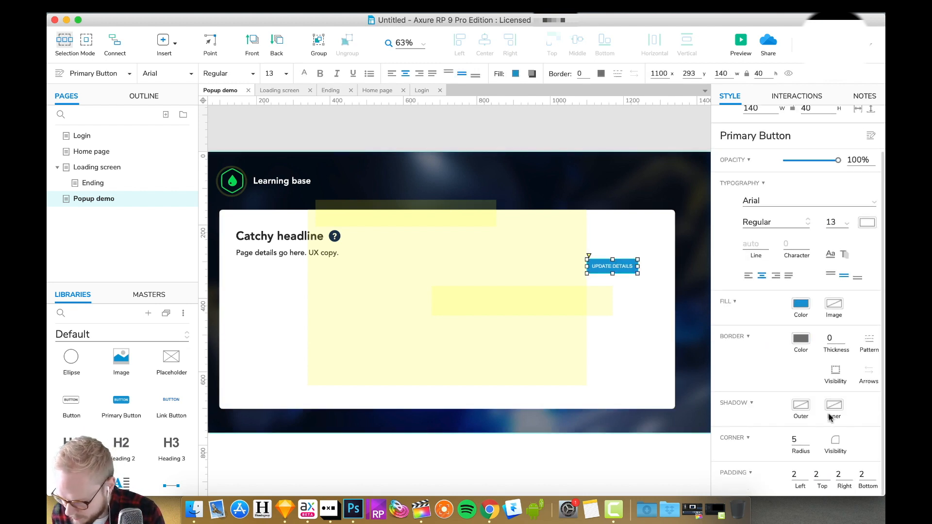
pyautogui.moveTo(801, 443); pyautogui.dragTo(779, 441)
pyautogui.write('10')
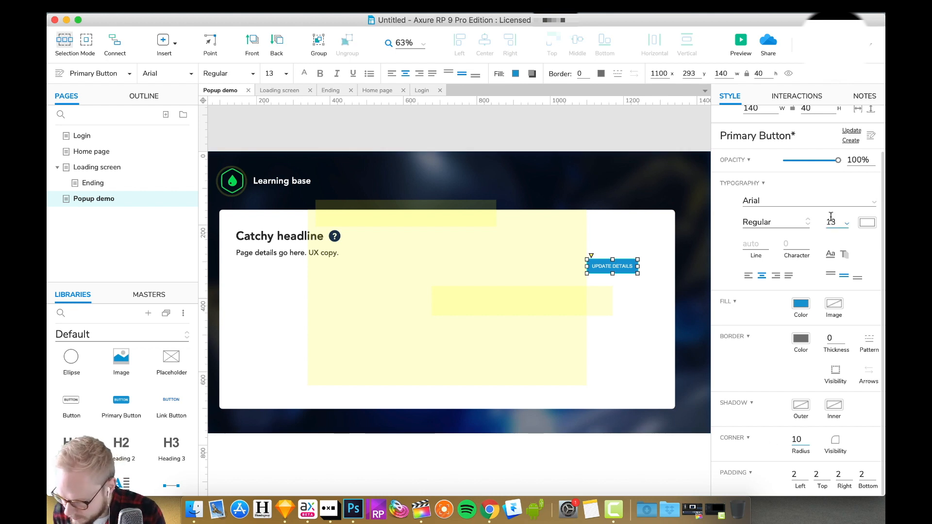
pyautogui.click(846, 223)
pyautogui.click(838, 314)
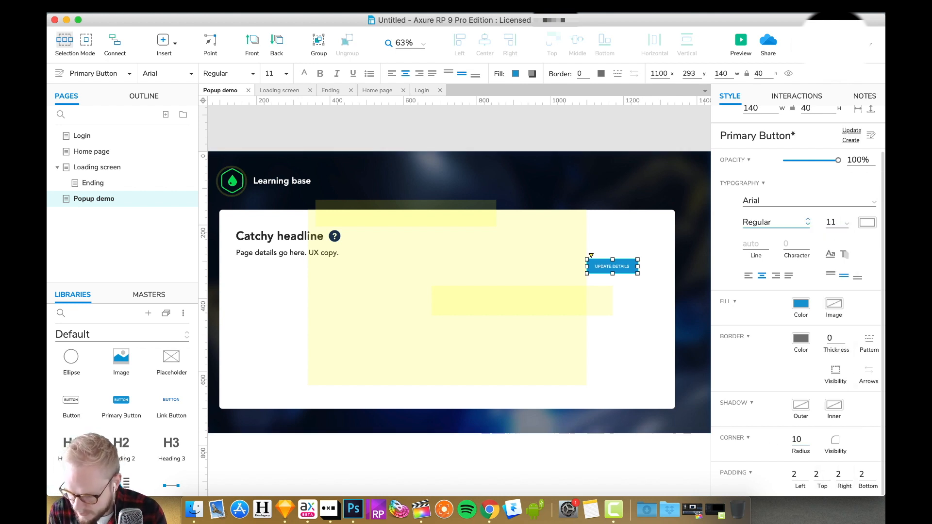
# - Reduce the UPDATE DETAILS button's height to 36 and set its corner radius to 30
pyautogui.click(631, 183)
pyautogui.click(613, 271)
pyautogui.moveTo(613, 274); pyautogui.dragTo(613, 272)
pyautogui.doubleClick(801, 441)
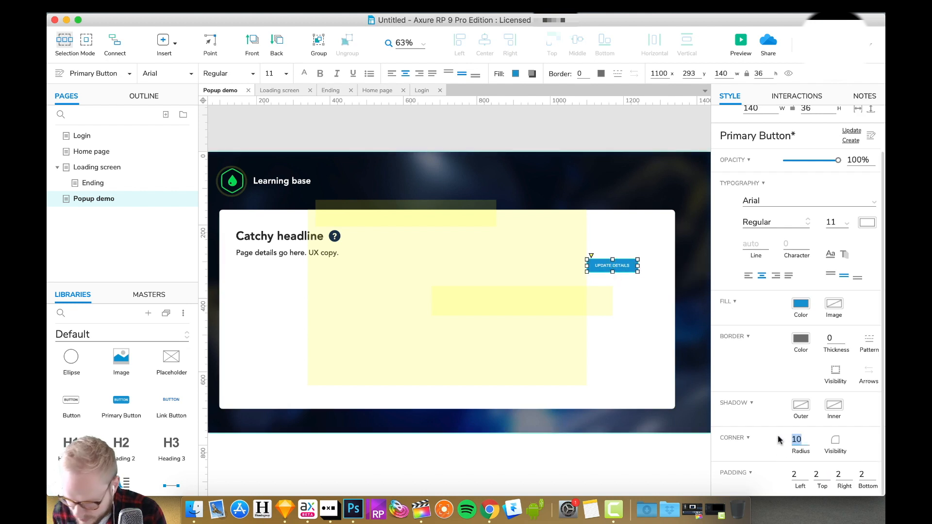
pyautogui.write('30')
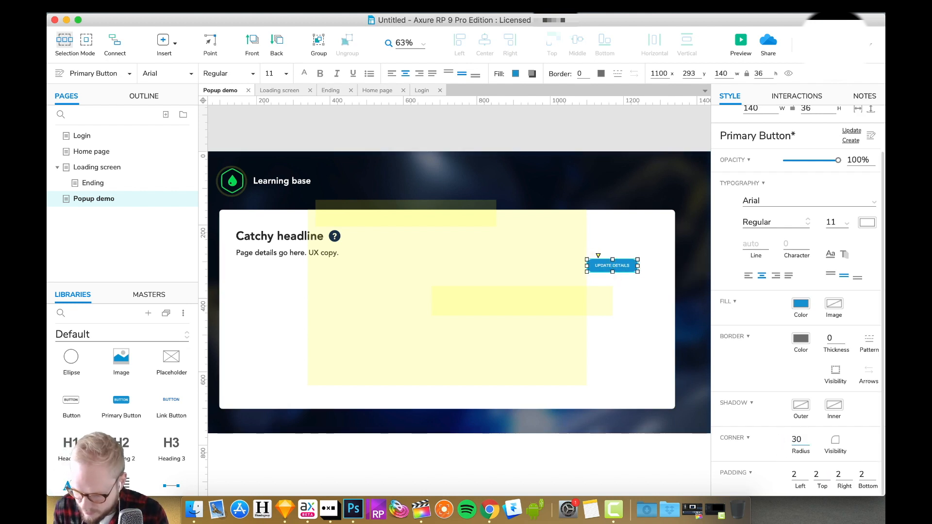
pyautogui.click(604, 129)
# - Move the UPDATE DETAILS button to about x 1161, y 213 and fill it with the bright green #00DD5F sampled from the logo
pyautogui.moveTo(609, 266); pyautogui.dragTo(630, 236)
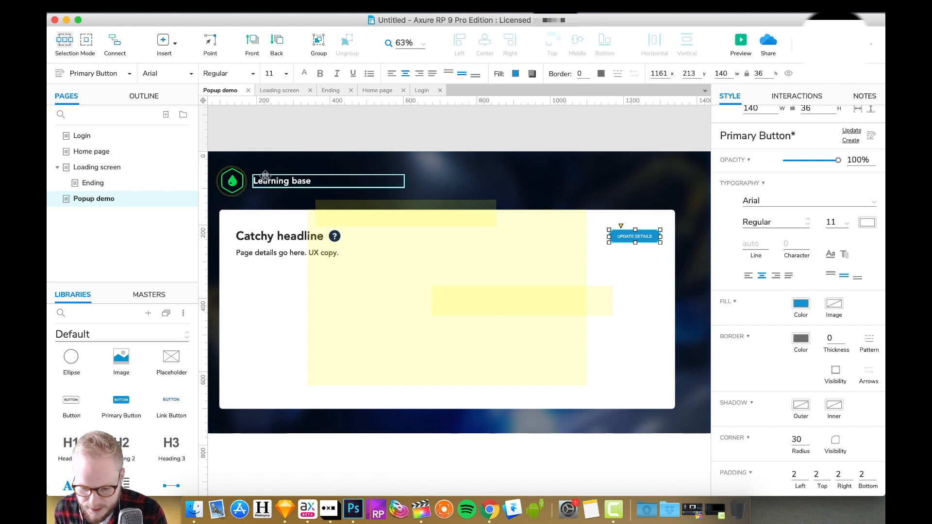
pyautogui.click(802, 303)
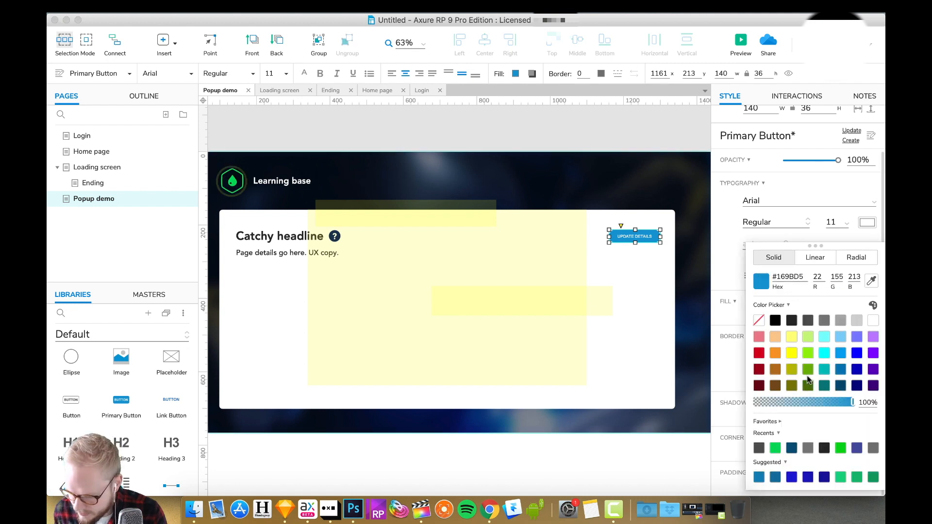
pyautogui.click(872, 280)
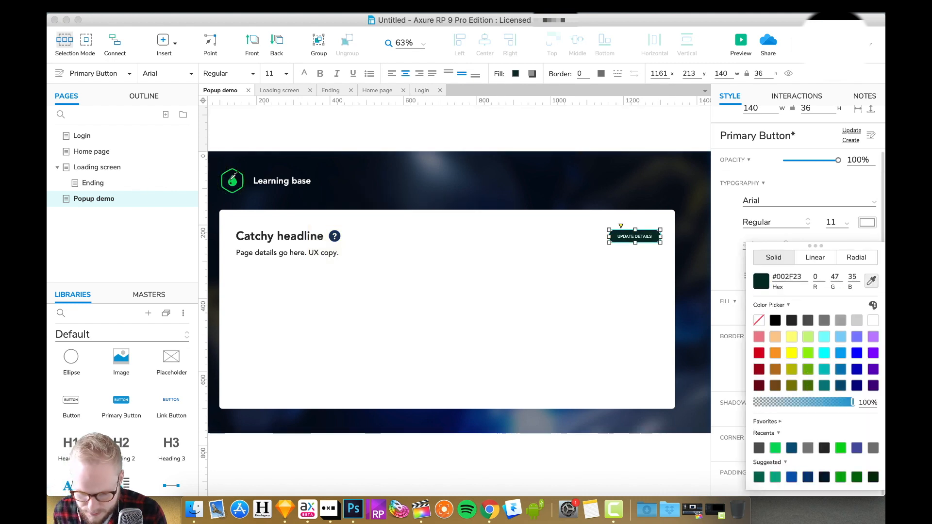
pyautogui.click(233, 181)
pyautogui.click(369, 151)
pyautogui.click(644, 238)
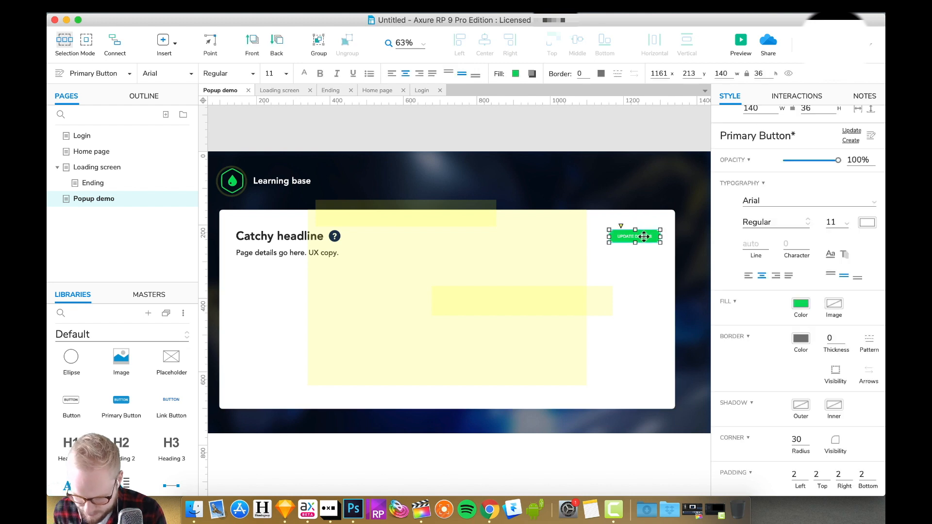
# - Duplicate the green button to about x 1001, y 213 and label the copy "ADD DETAILS"
pyautogui.moveTo(647, 242); pyautogui.dragTo(583, 236)
pyautogui.doubleClick(580, 236)
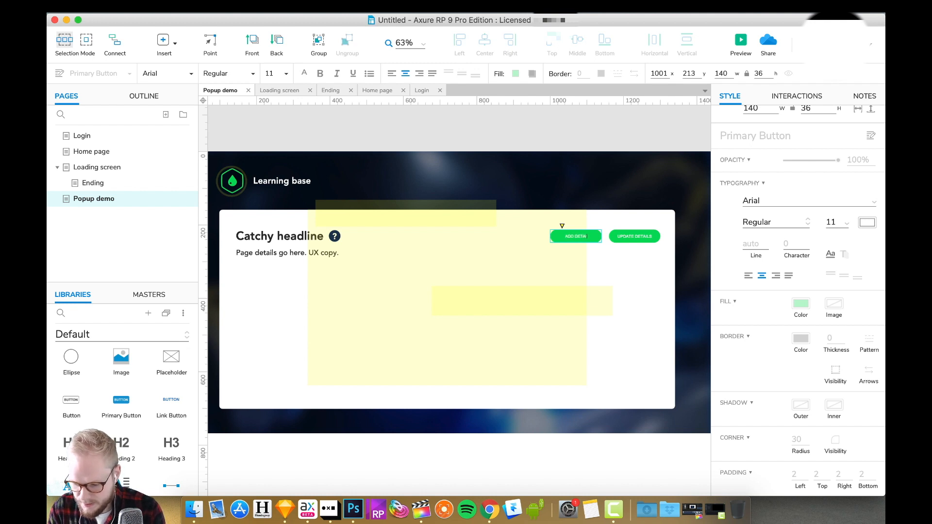
pyautogui.click(609, 139)
# - Change the ADD DETAILS button's fill to the grey #AAAAAA
pyautogui.click(589, 235)
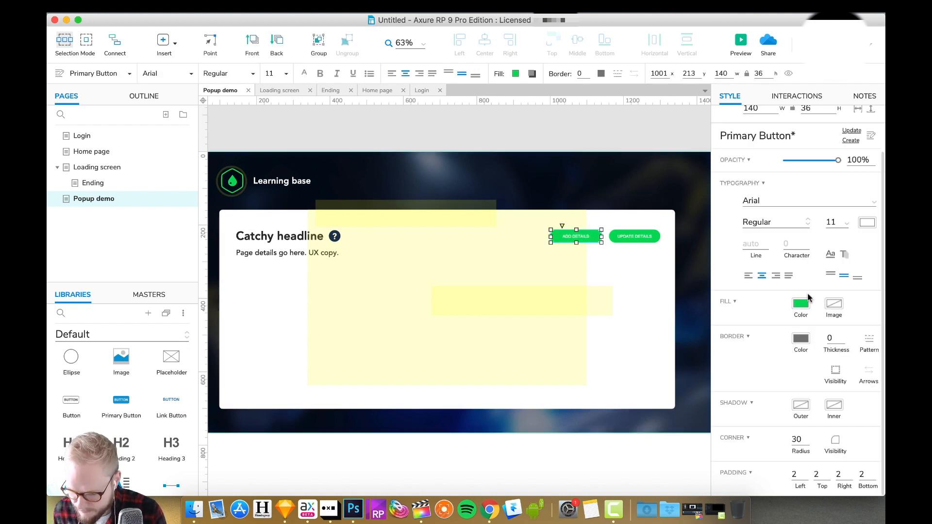
pyautogui.click(801, 304)
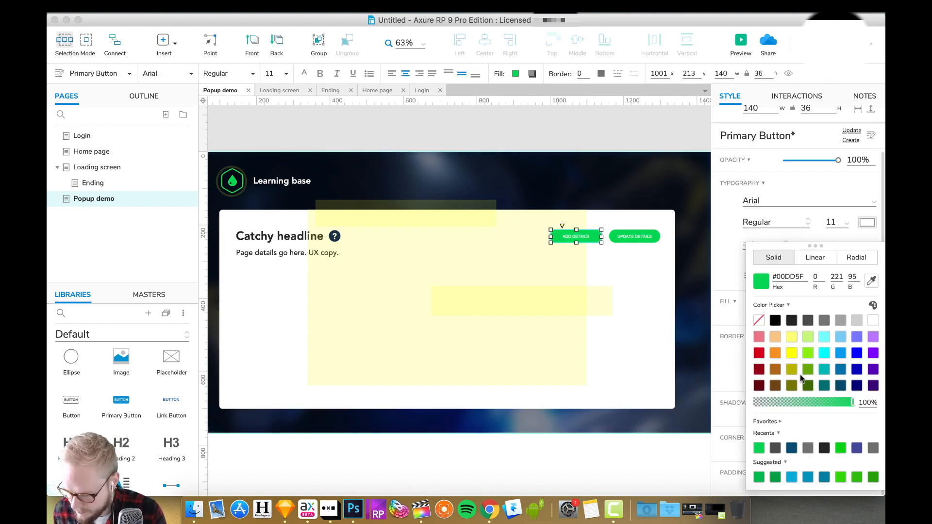
pyautogui.click(856, 325)
pyautogui.click(571, 126)
pyautogui.click(592, 235)
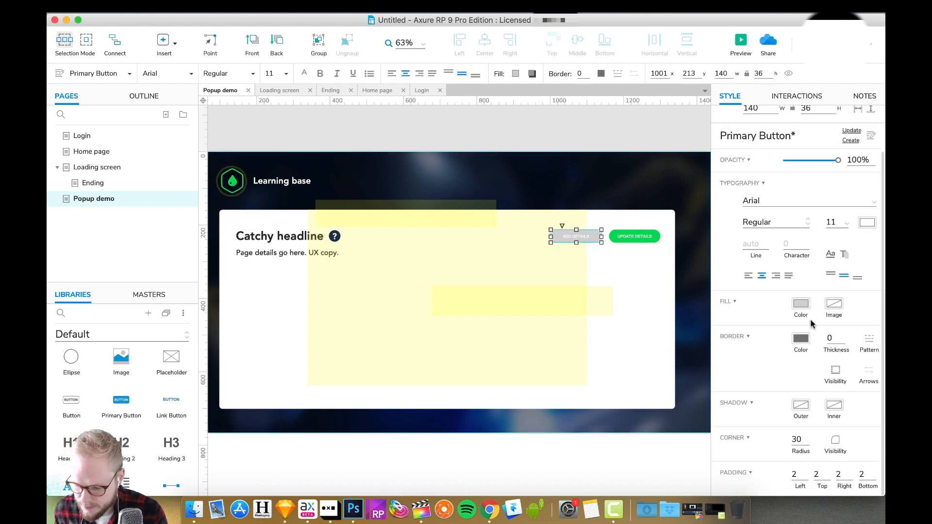
pyautogui.click(801, 305)
pyautogui.click(840, 322)
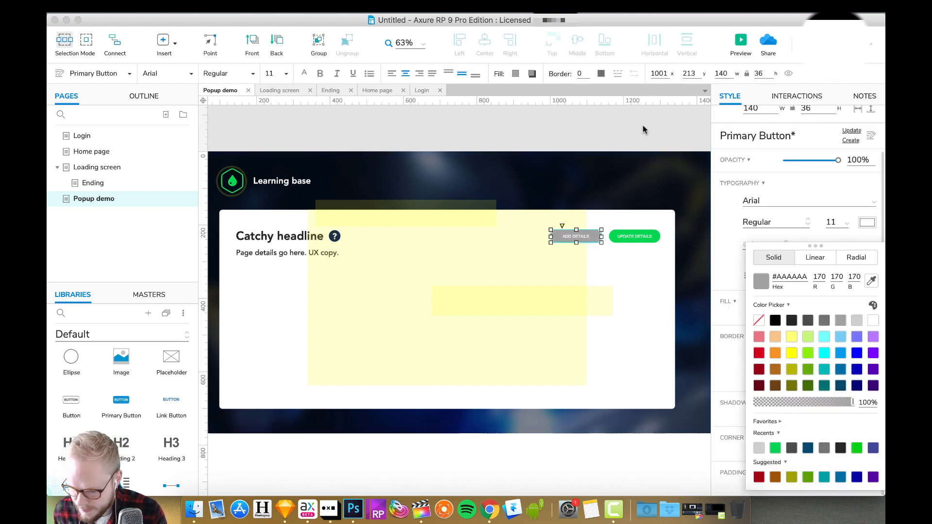
pyautogui.click(644, 129)
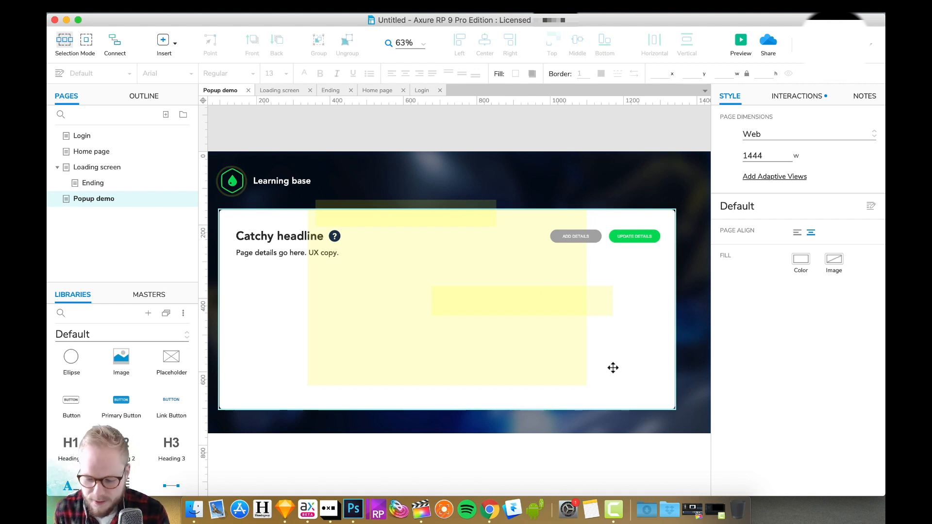
pyautogui.click(618, 138)
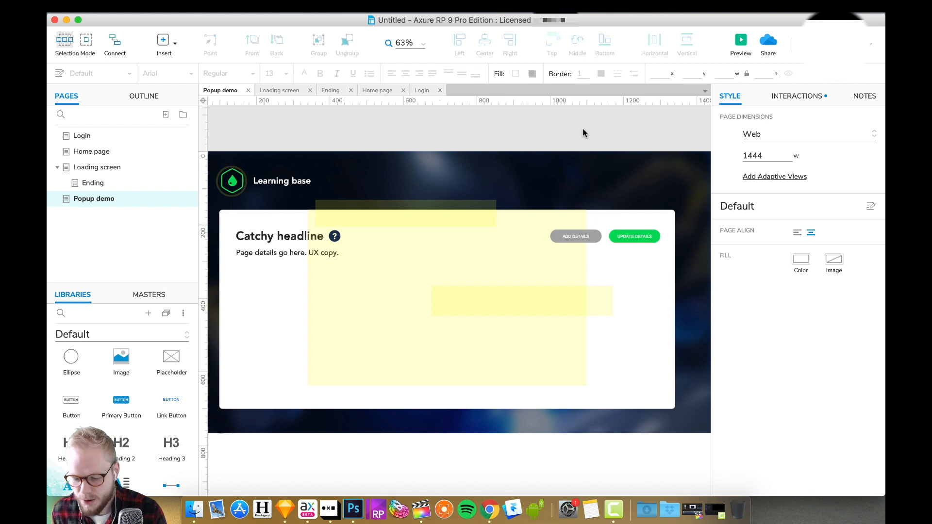
# - Give the UPDATE DETAILS button an OnClick interaction with a Show/Hide action that shows ++toast1
pyautogui.click(635, 237)
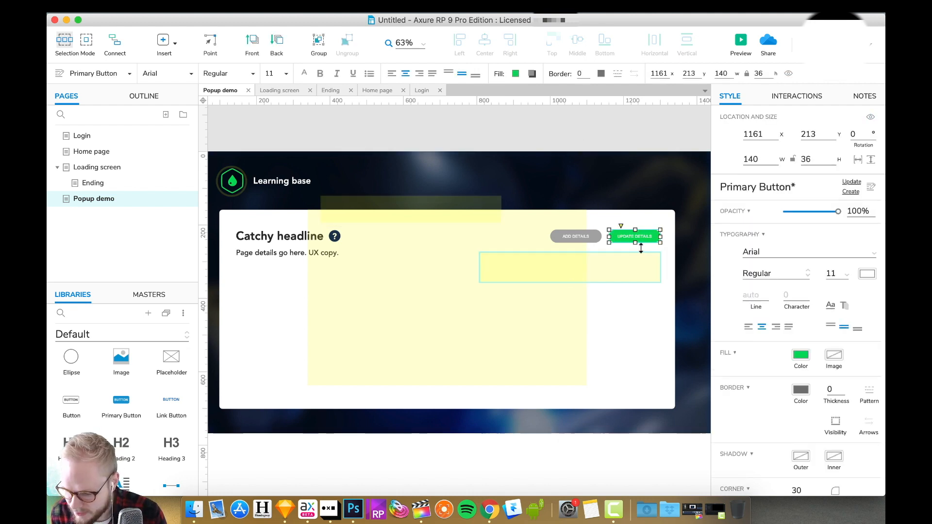
pyautogui.click(797, 96)
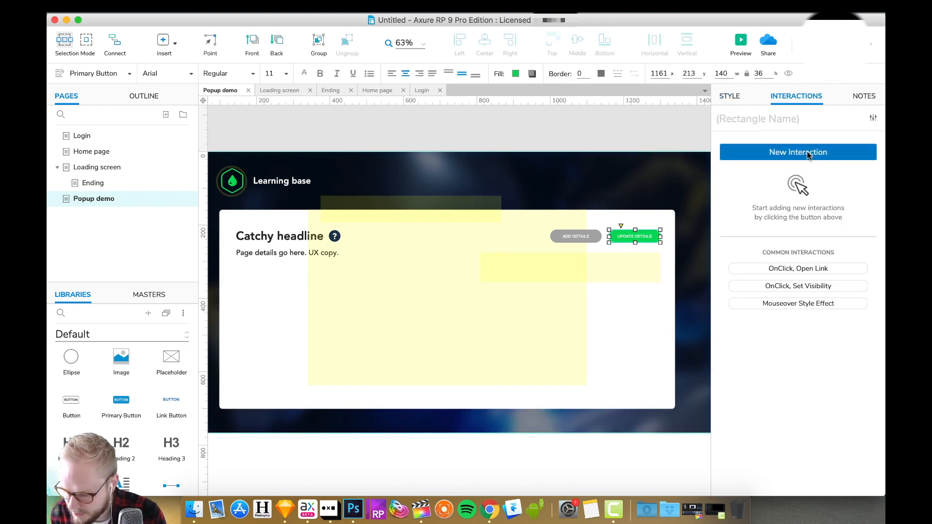
pyautogui.click(804, 154)
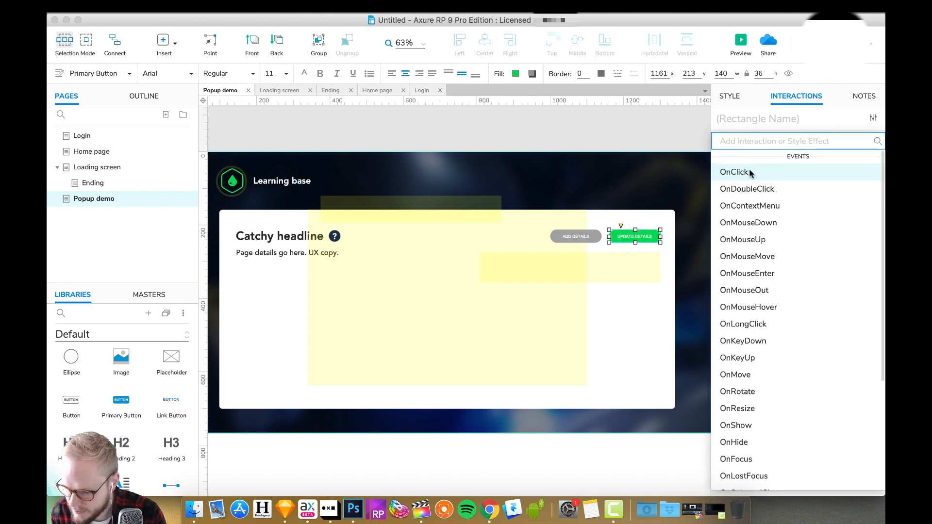
pyautogui.click(752, 173)
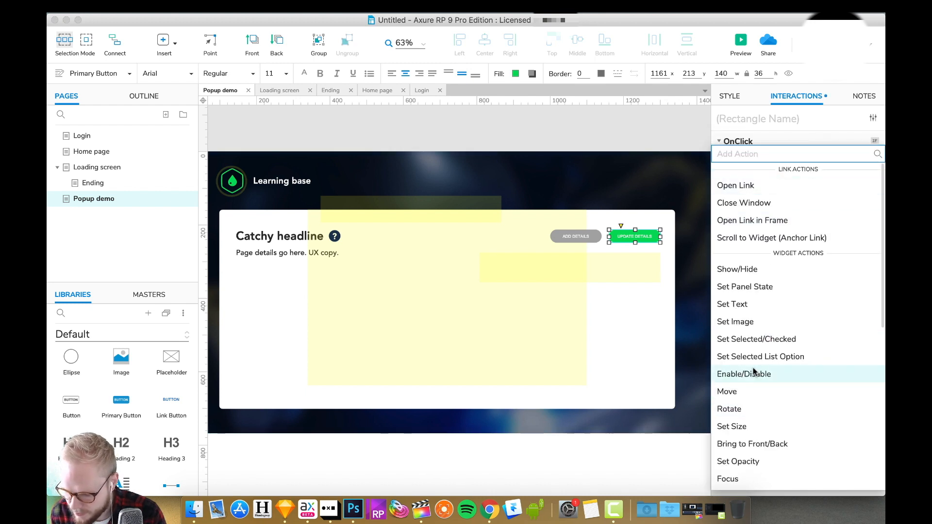
pyautogui.click(756, 270)
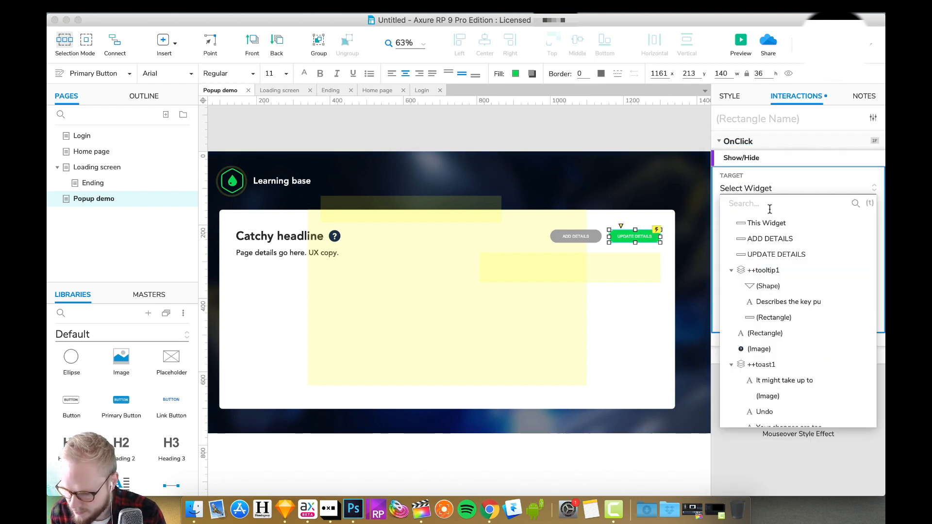
pyautogui.scroll(-1, 773, 276)
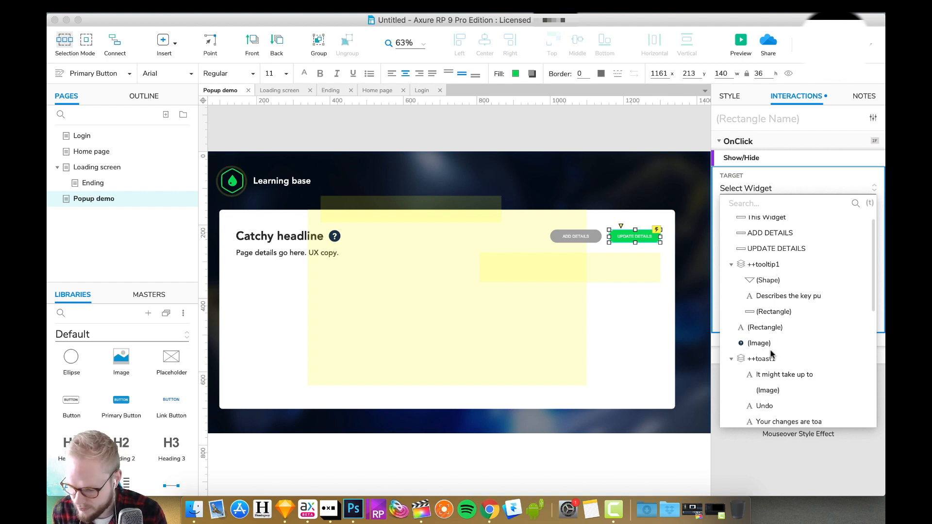
pyautogui.click(761, 359)
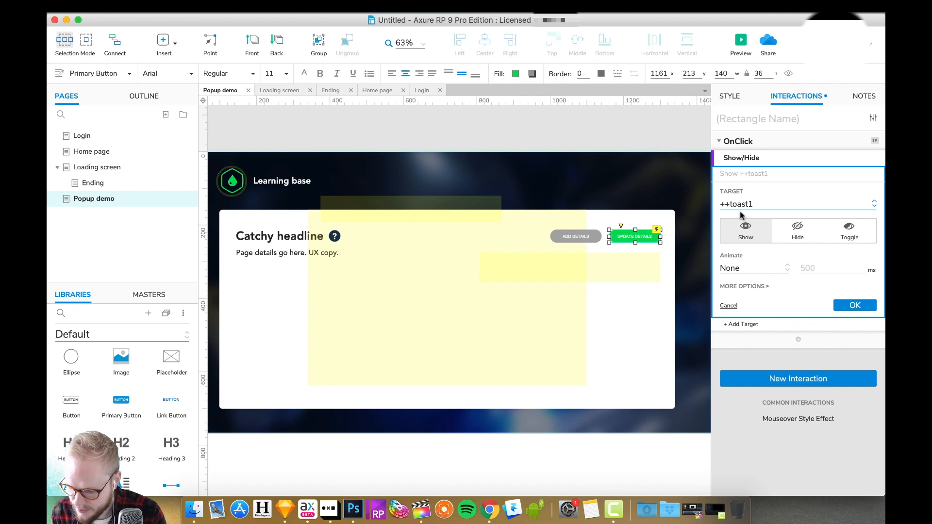
# - Animate the ++toast1 show action with a 400 ms Fade and have it bring the toast to the front
pyautogui.click(771, 271)
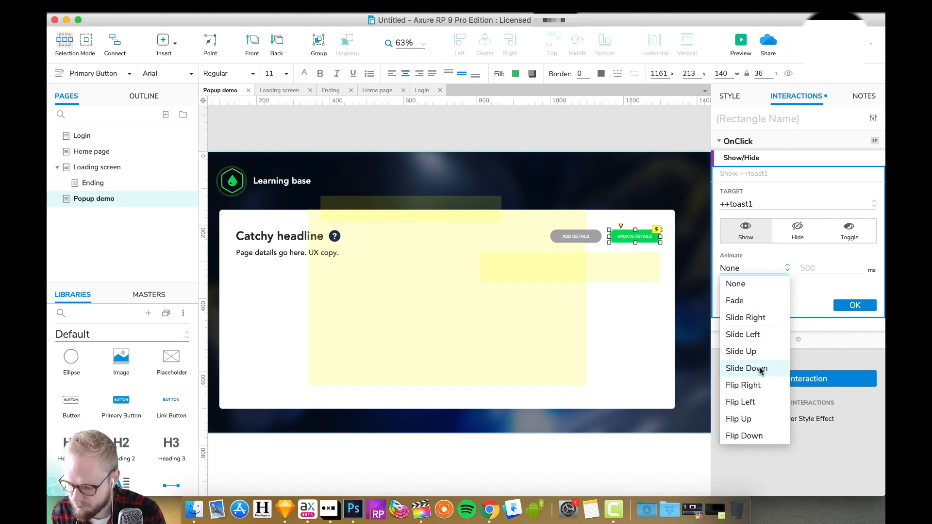
pyautogui.click(752, 297)
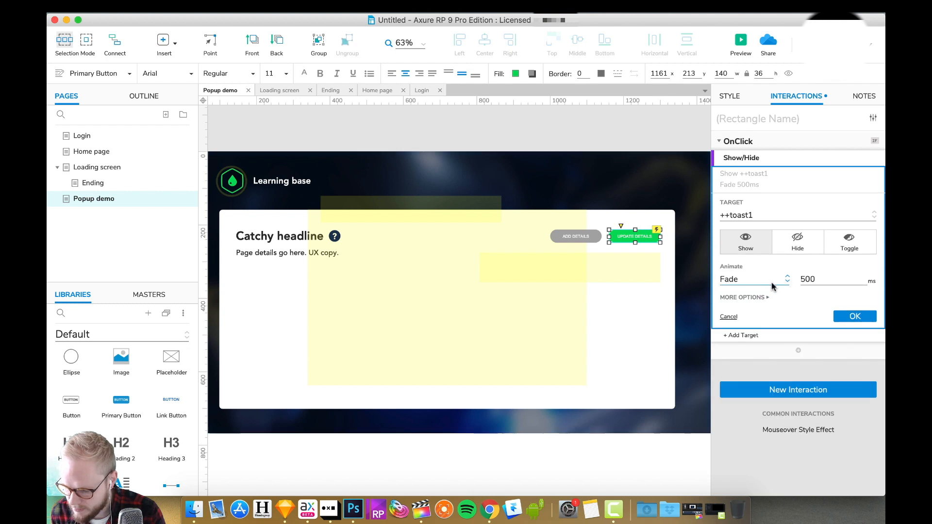
pyautogui.click(773, 284)
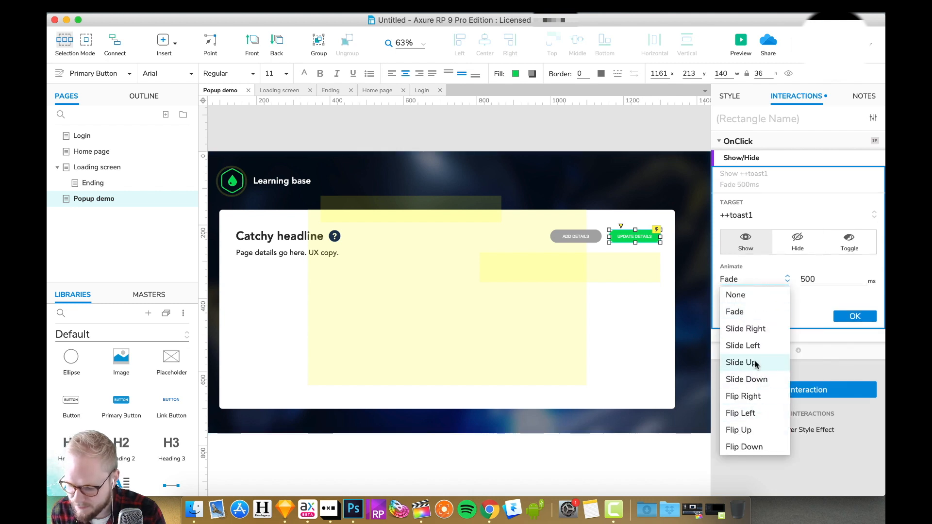
pyautogui.click(756, 277)
pyautogui.moveTo(818, 279); pyautogui.dragTo(795, 276)
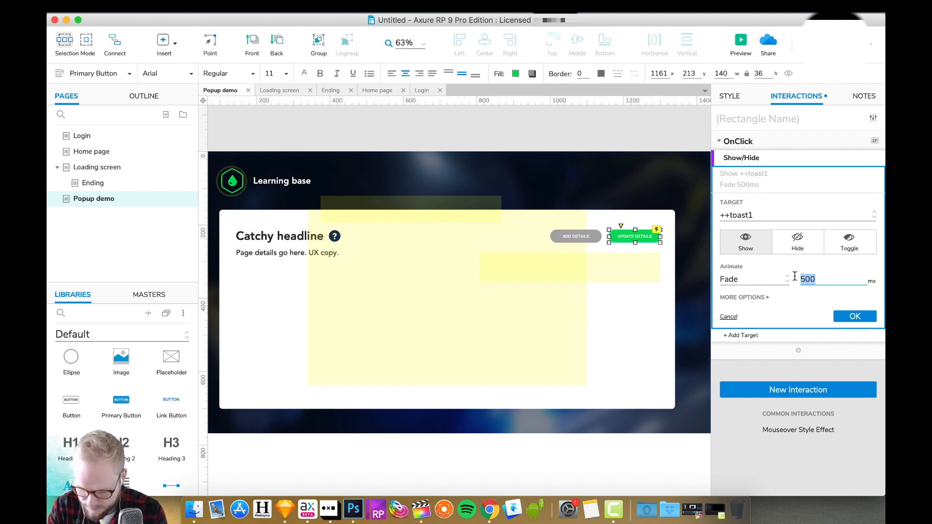
pyautogui.write('40')
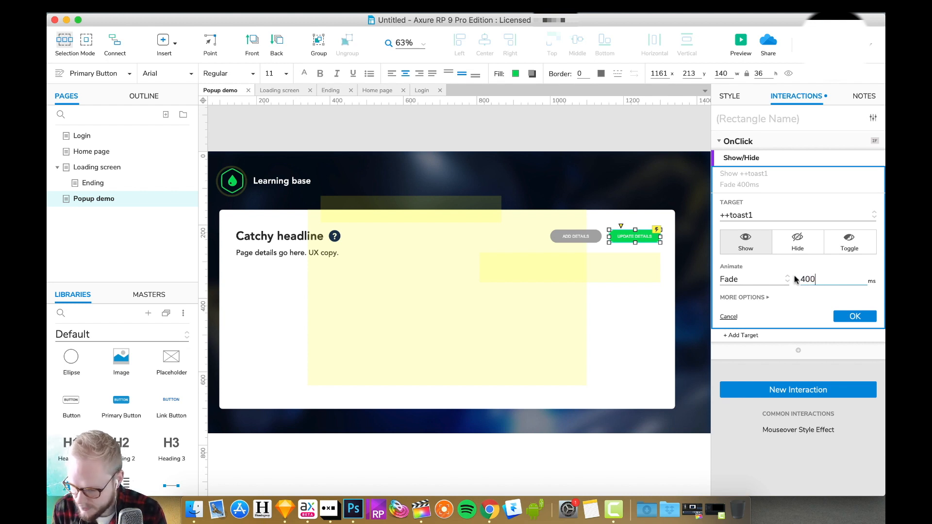
pyautogui.click(765, 297)
pyautogui.click(724, 316)
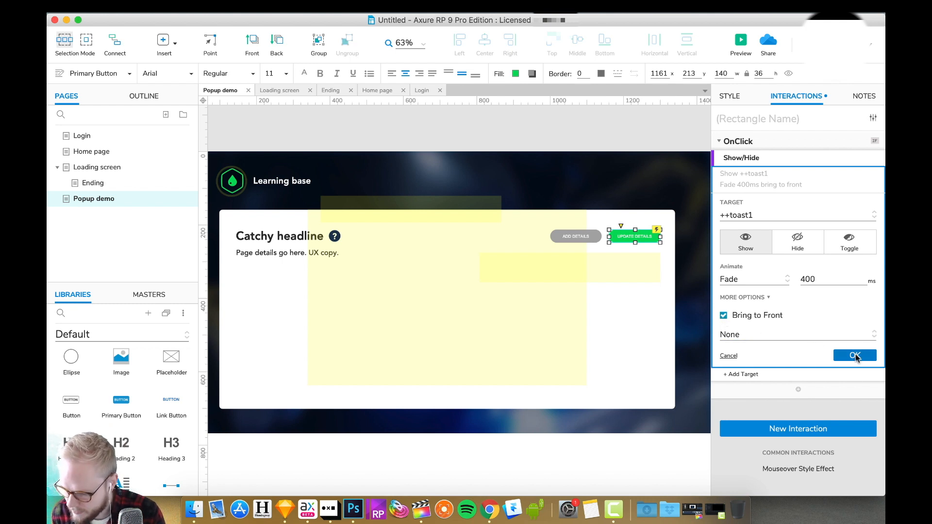
pyautogui.click(855, 356)
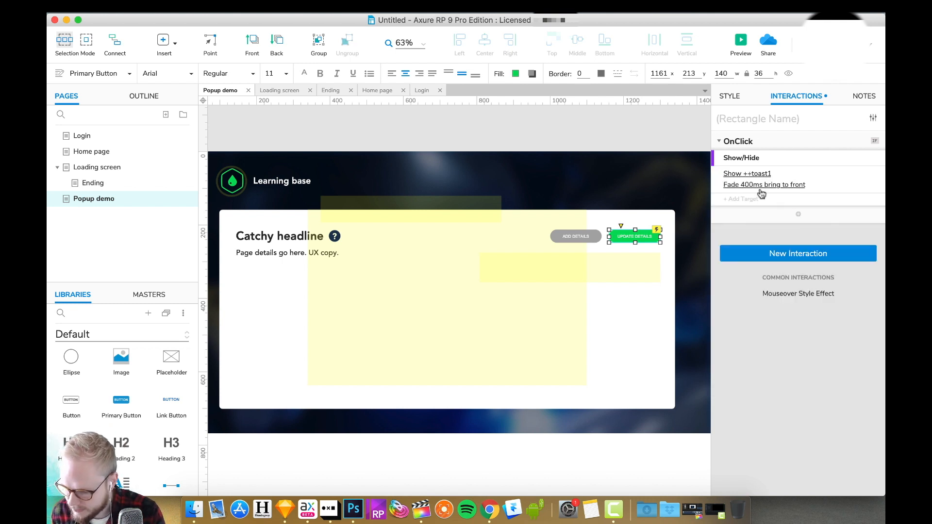
# - Add a Wait action of 2000 ms after the toast's show action in the OnClick interaction
pyautogui.click(798, 214)
pyautogui.scroll(-10, 739, 374)
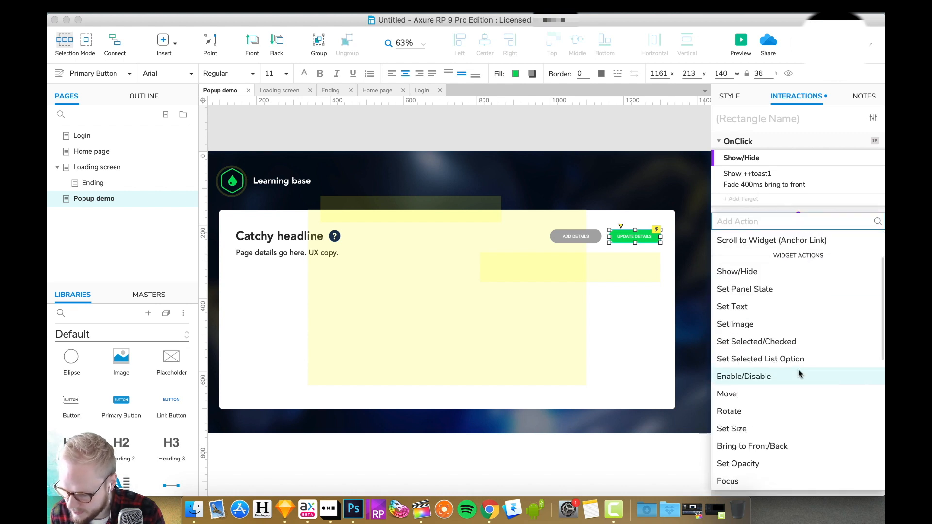
pyautogui.click(762, 495)
pyautogui.click(799, 214)
pyautogui.scroll(-10, 789, 294)
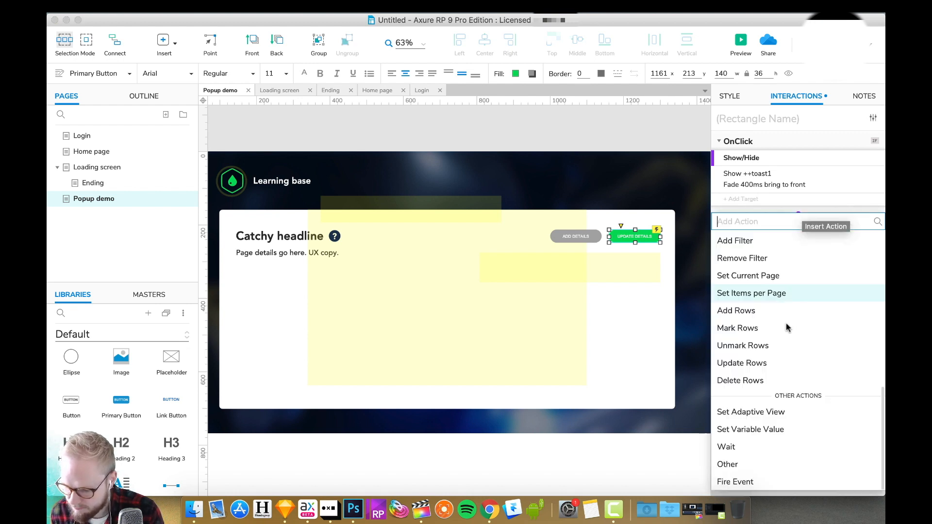
pyautogui.click(756, 448)
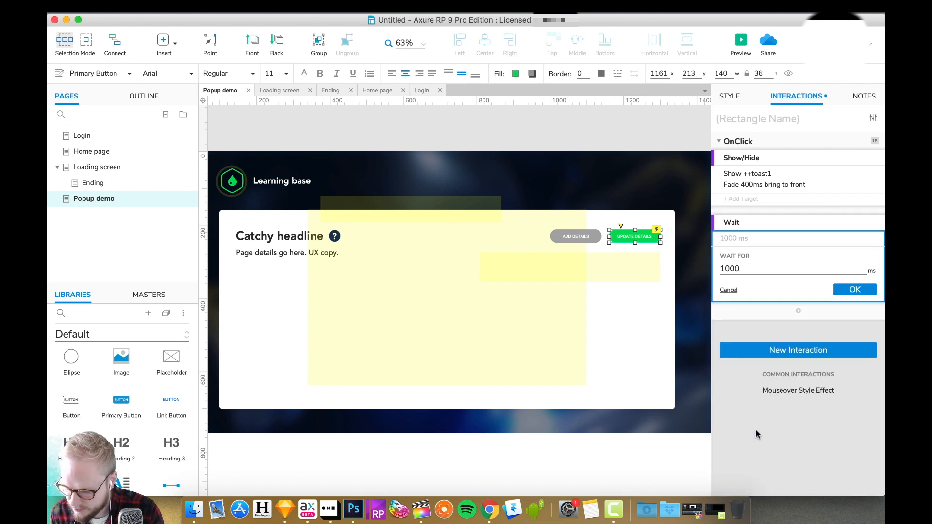
pyautogui.write('2000')
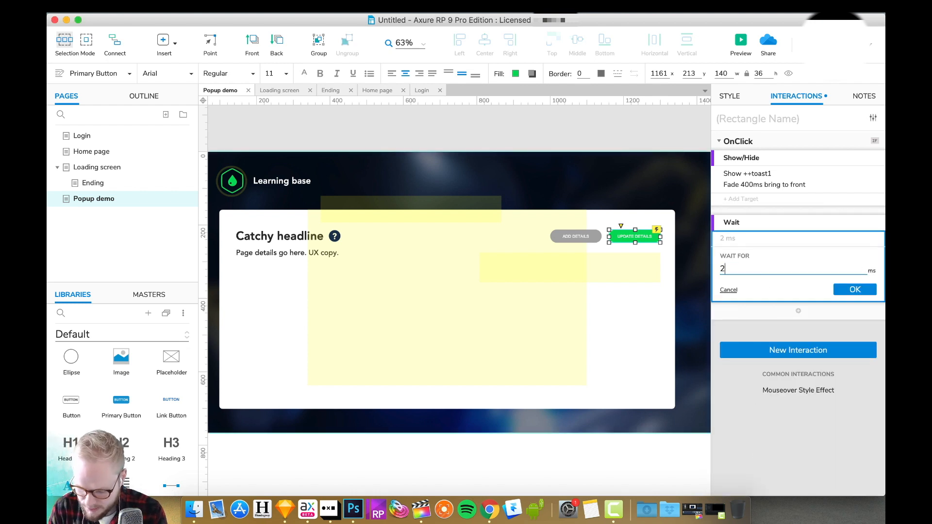
pyautogui.click(856, 289)
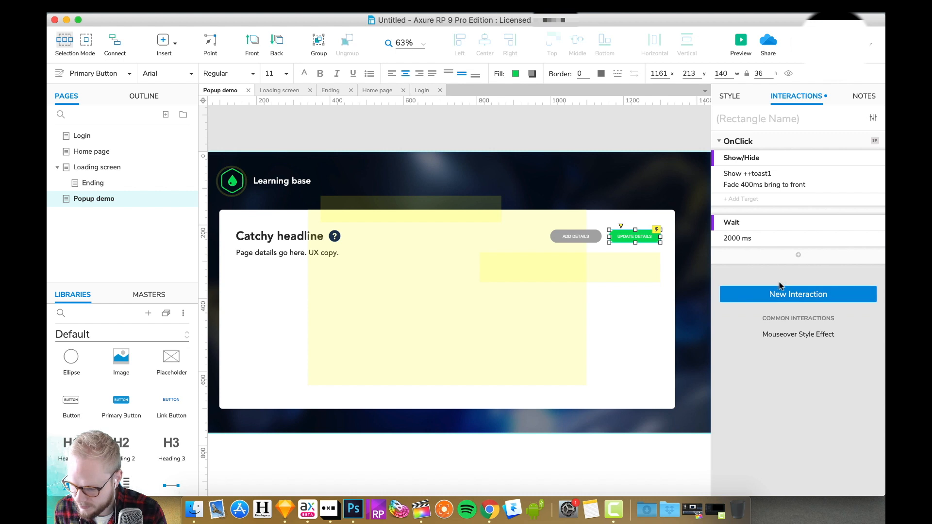
# - Add a Show/Hide action after the Wait in the UPDATE DETAILS button's OnClick interaction that hides ++toast1
pyautogui.click(798, 256)
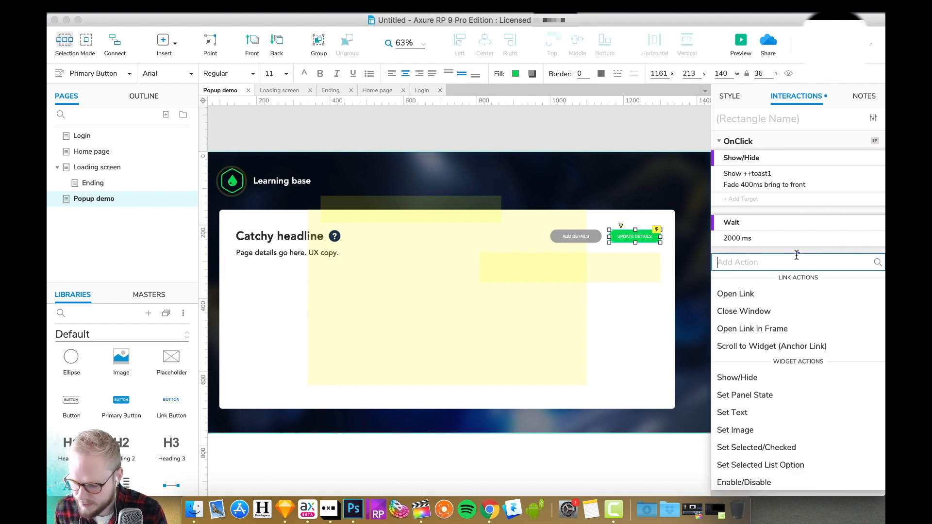
pyautogui.click(731, 378)
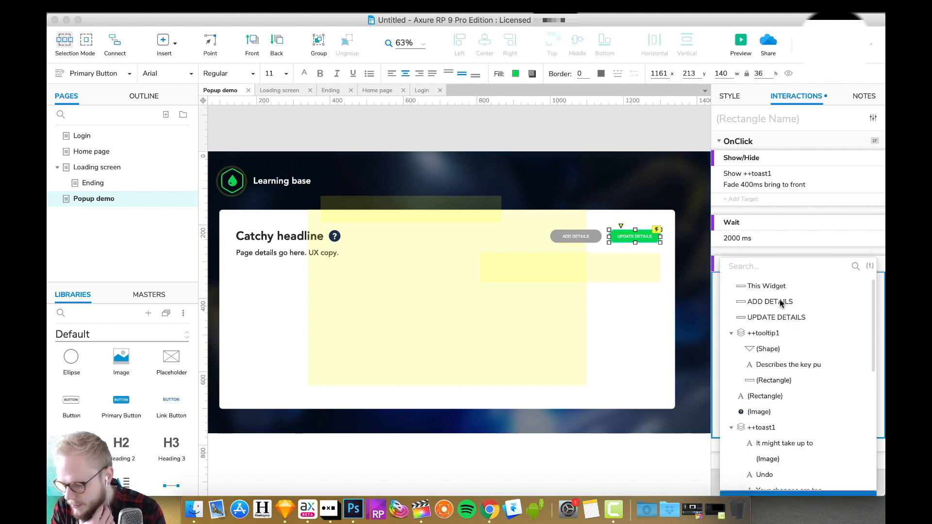
pyautogui.click(762, 426)
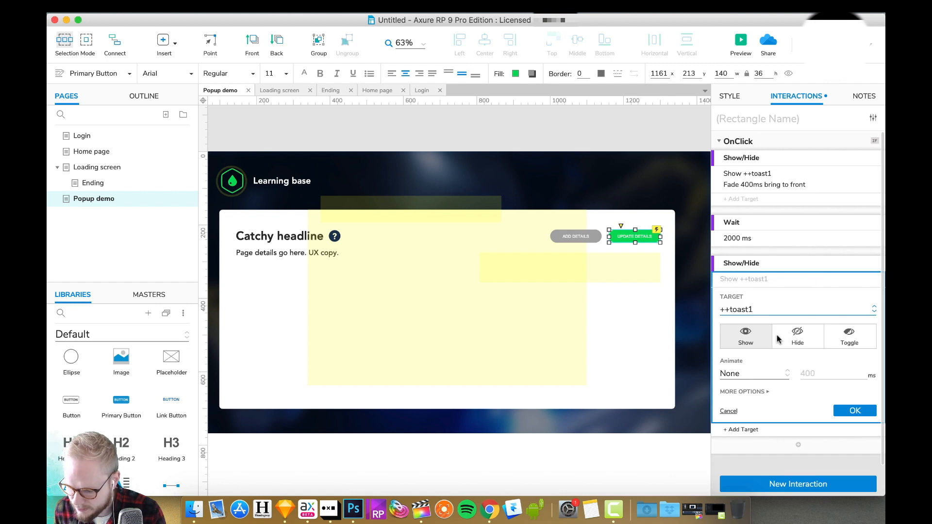
pyautogui.click(795, 339)
# - Animate the ++toast1 hide action with a 200 ms Fade
pyautogui.click(763, 377)
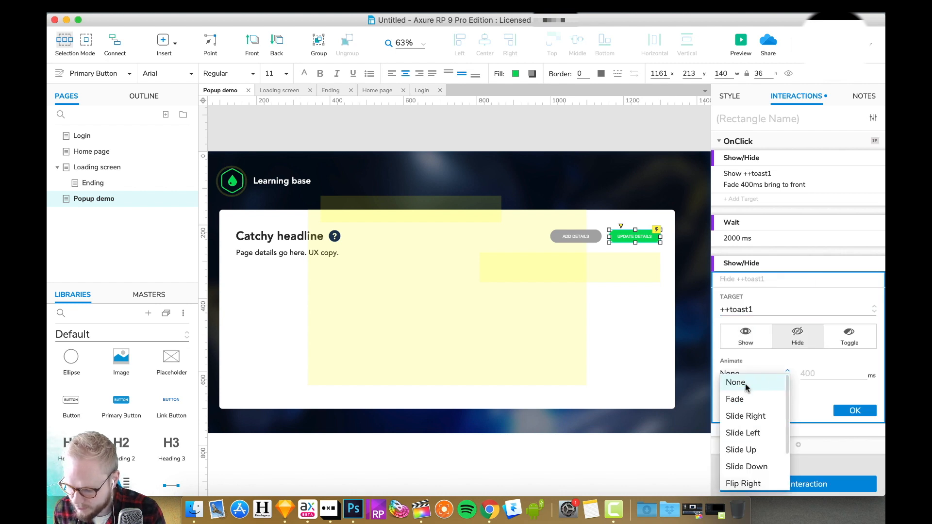
pyautogui.click(745, 400)
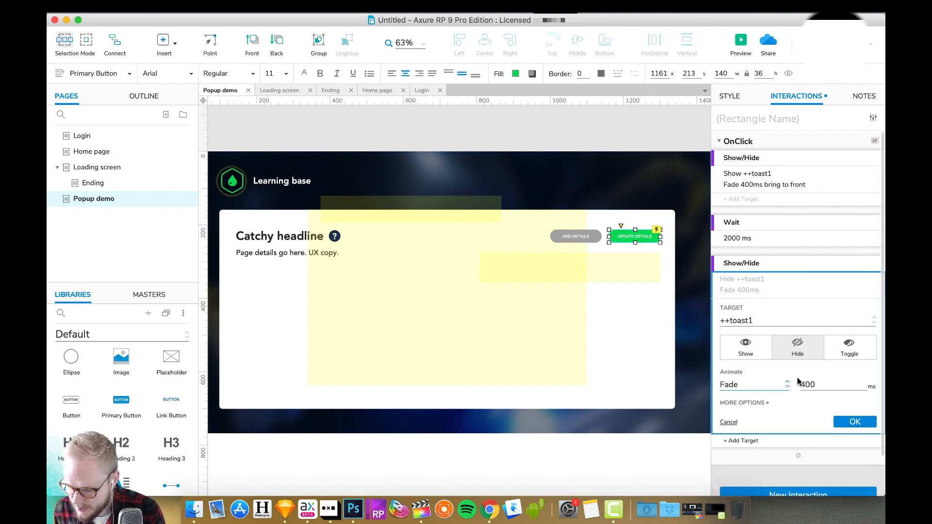
pyautogui.doubleClick(829, 385)
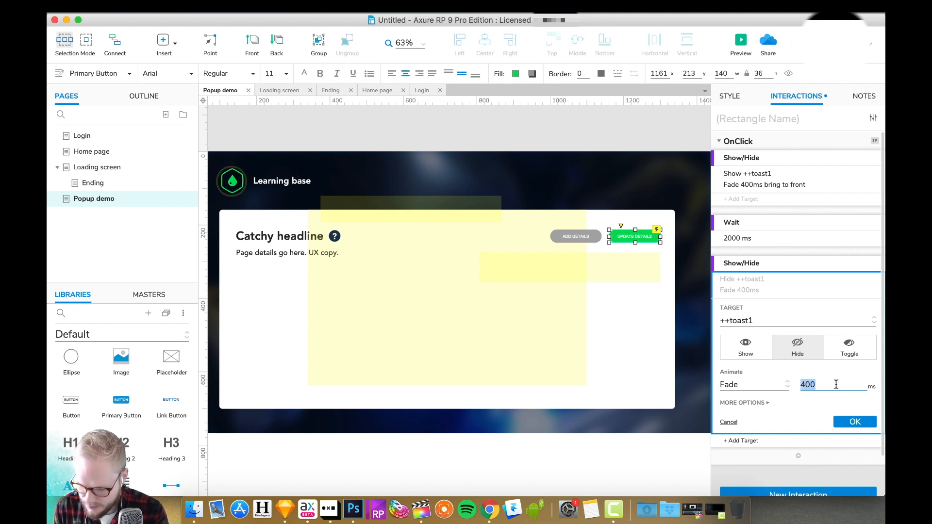
pyautogui.write('200')
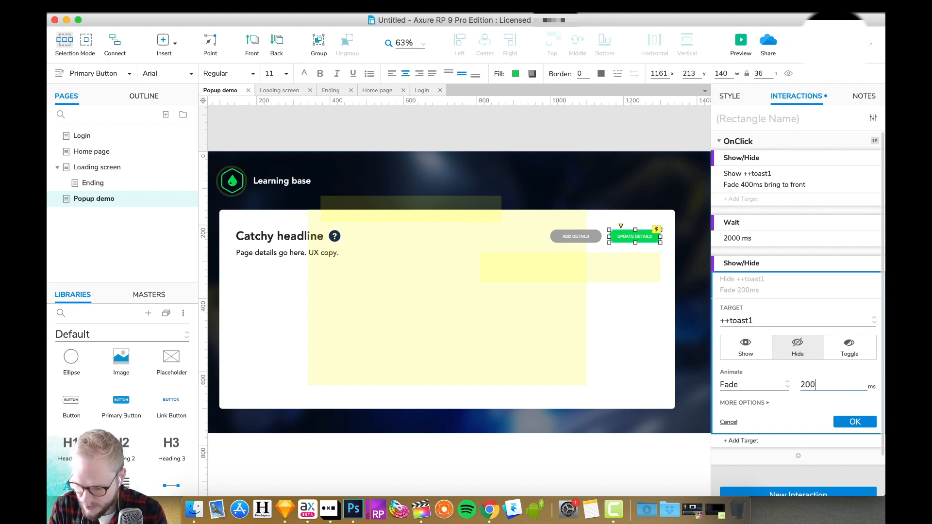
pyautogui.click(850, 423)
# - Preview the page in the browser and test the toast with the UPDATE DETAILS button, returning to Axure RP when done
pyautogui.click(741, 45)
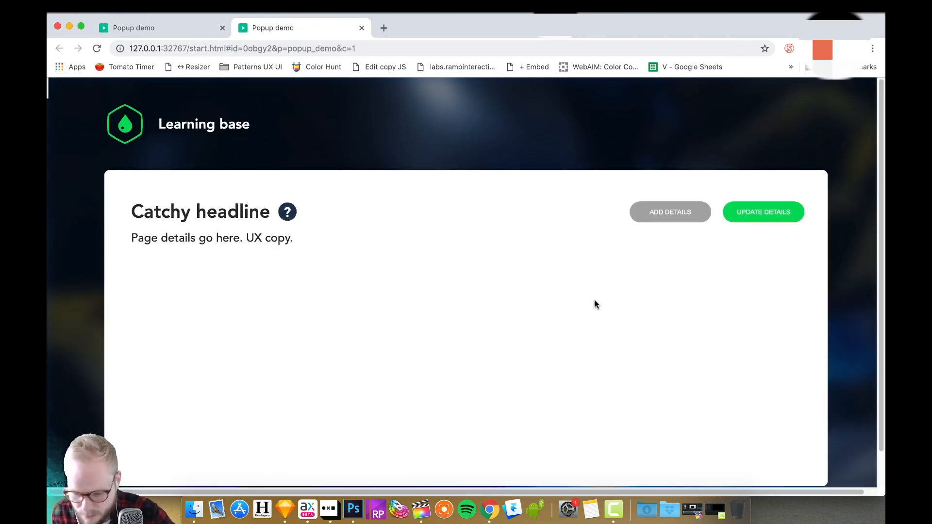
pyautogui.click(778, 211)
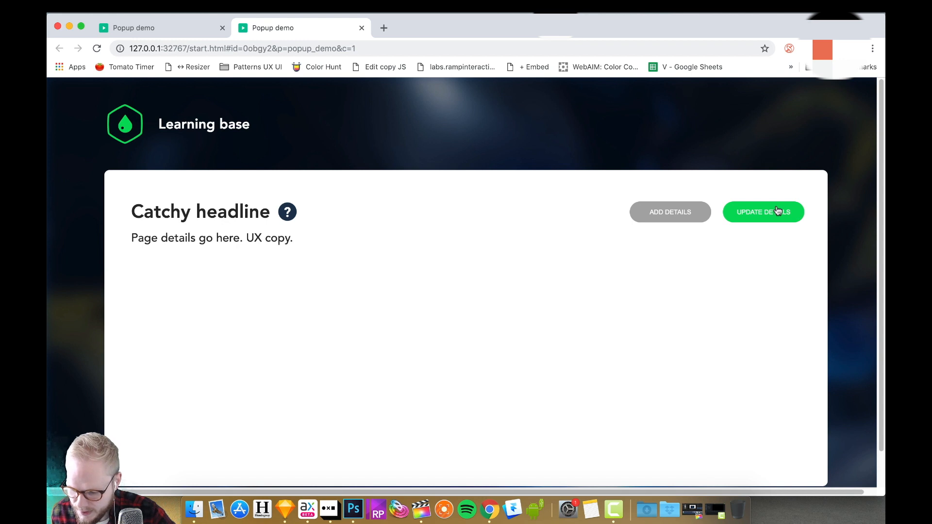
pyautogui.click(69, 28)
# - Set the Wait action between showing and hiding ++toast1 to 3500 ms
pyautogui.click(739, 238)
pyautogui.click(755, 272)
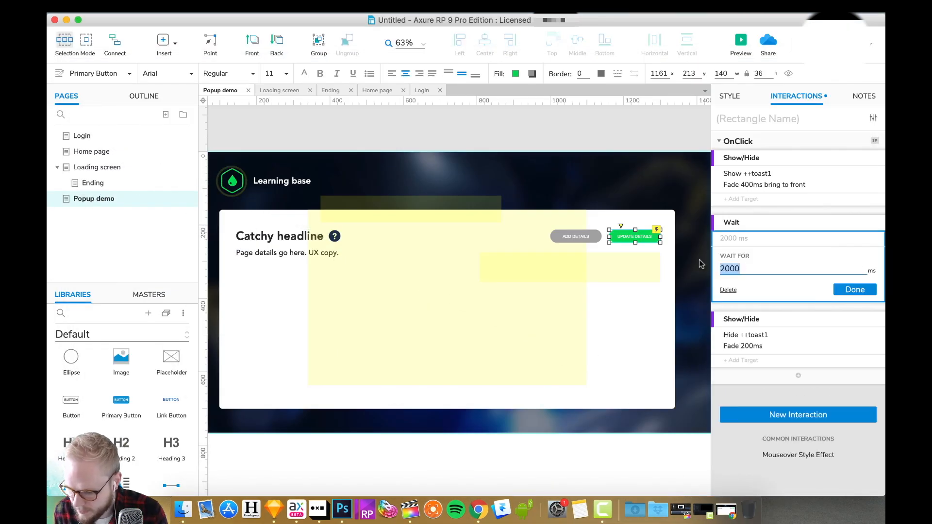
pyautogui.write('3500')
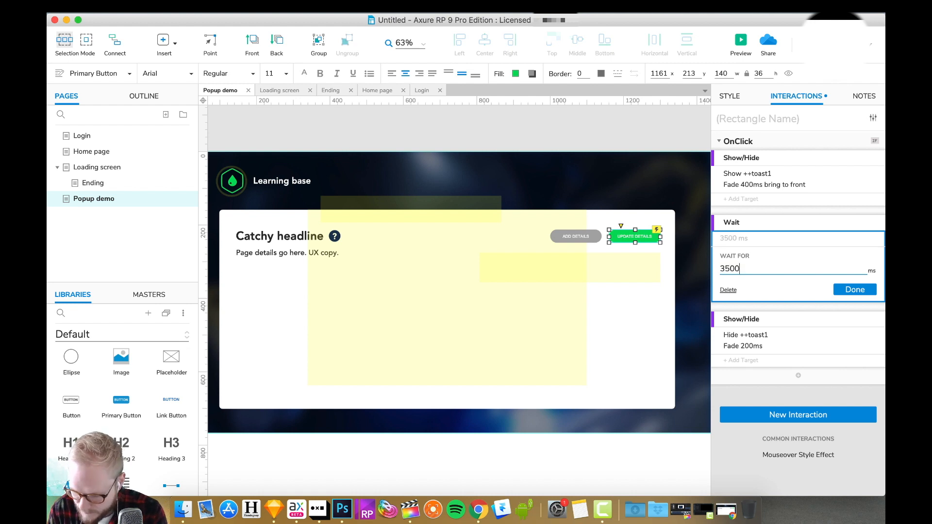
pyautogui.click(857, 292)
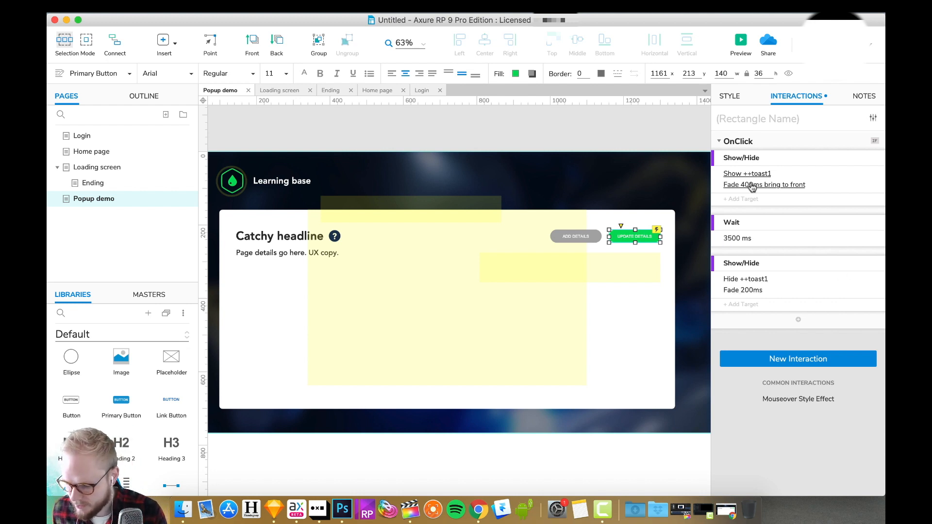
# - Set the Fade duration of the ++toast1 hide action to 800 ms
pyautogui.click(750, 294)
pyautogui.press('Tab')
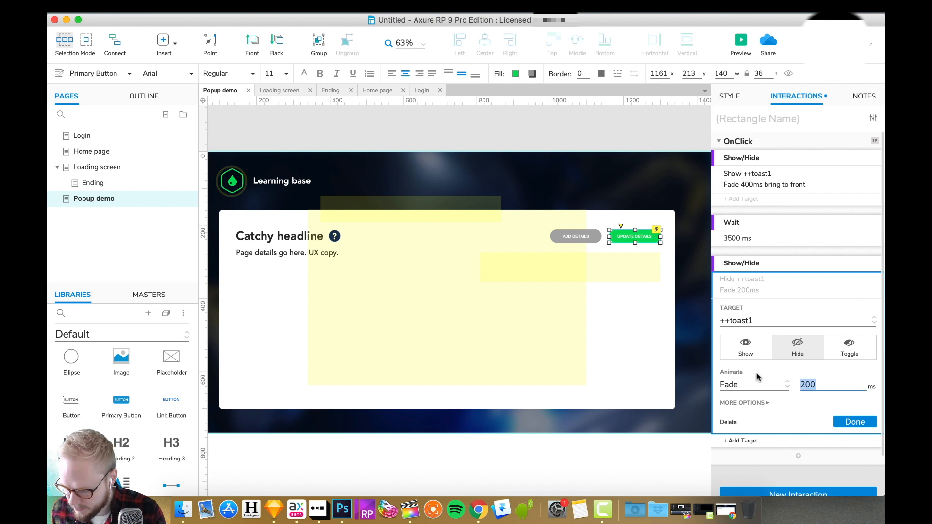
pyautogui.write('800')
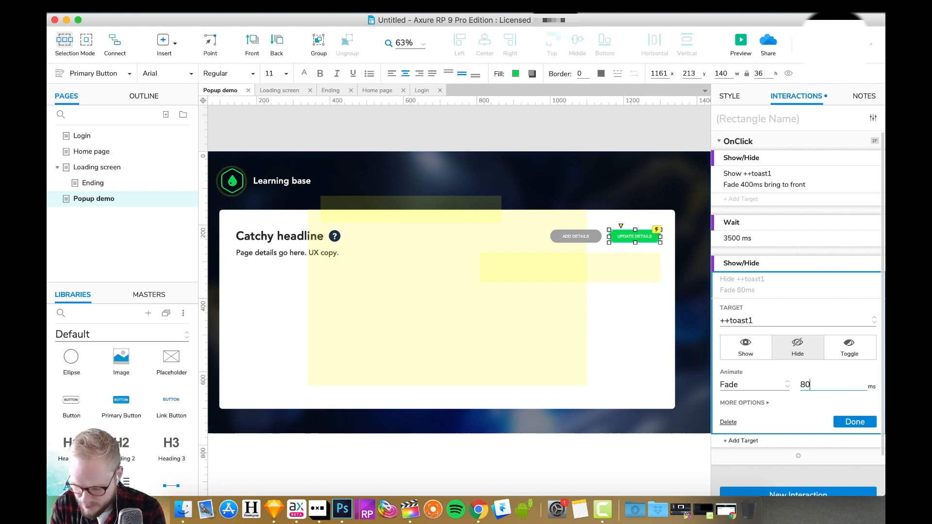
pyautogui.click(855, 421)
# - Preview the page again and trigger the toast twice with UPDATE DETAILS to check its timing, returning to Axure RP when done
pyautogui.click(740, 41)
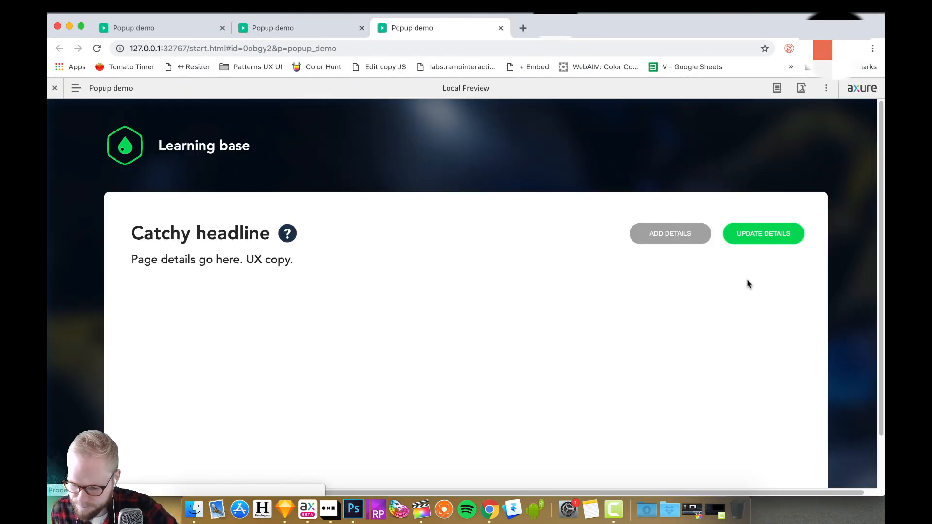
pyautogui.click(778, 245)
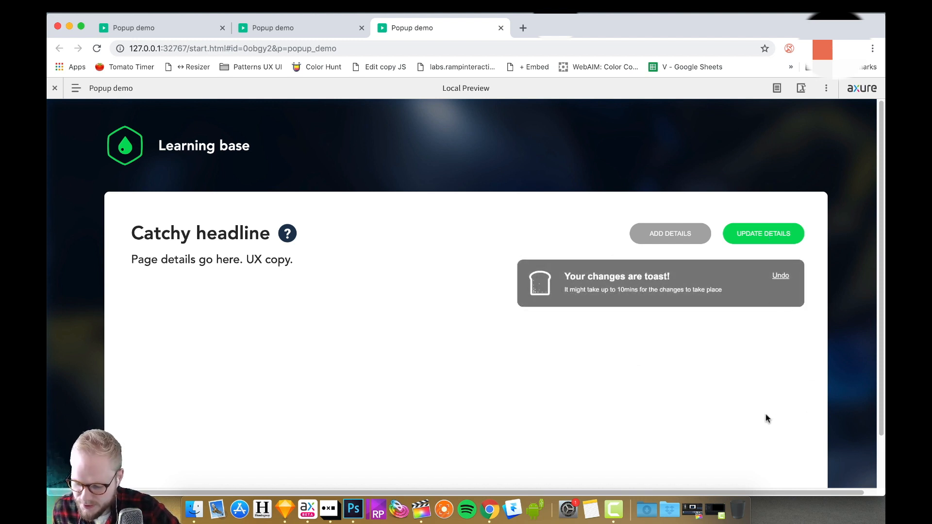
pyautogui.click(773, 238)
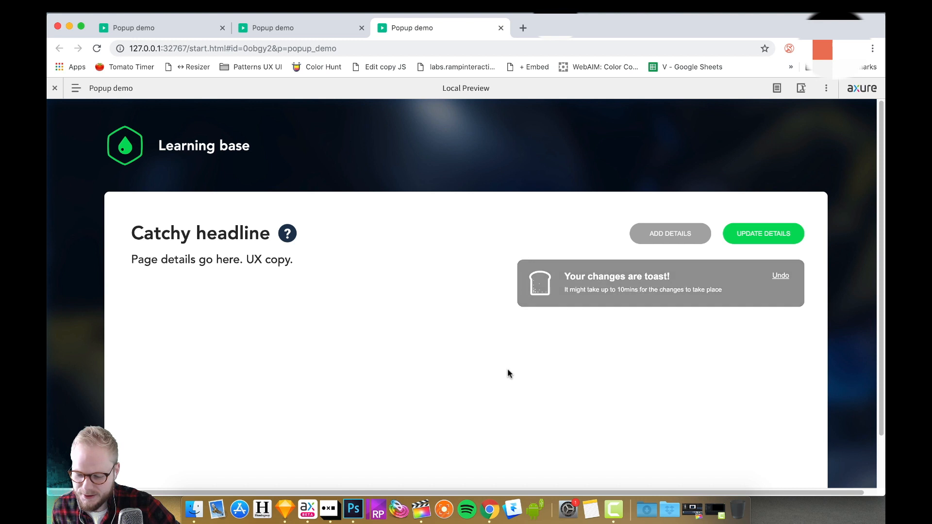
pyautogui.click(69, 26)
# - Move ++toast1 to about x 905, y 33 in the header and pin it to the browser's top right with right margin 0, kept in front
pyautogui.moveTo(582, 264); pyautogui.dragTo(614, 182)
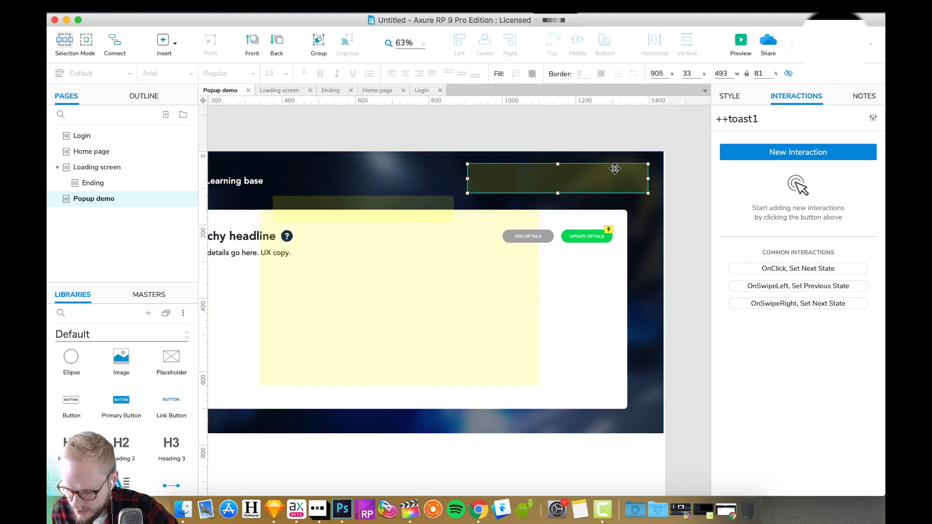
pyautogui.click(730, 96)
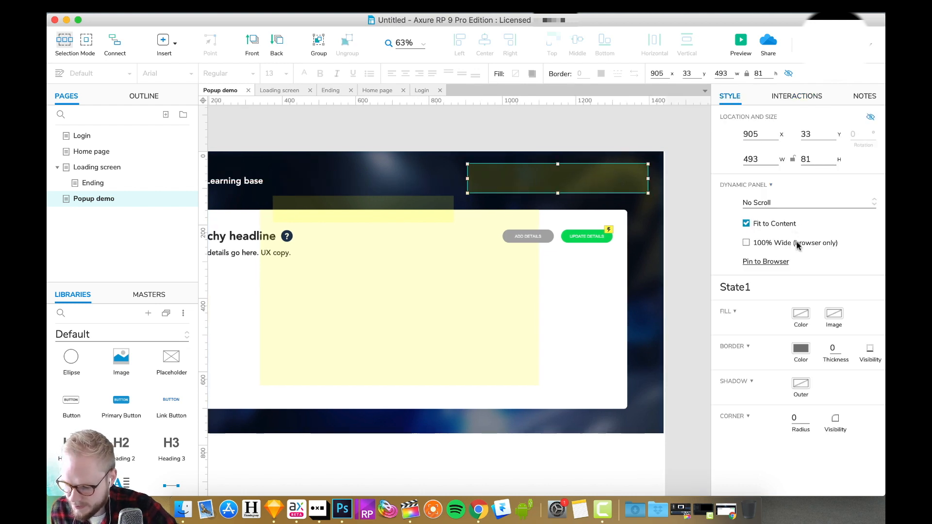
pyautogui.click(761, 263)
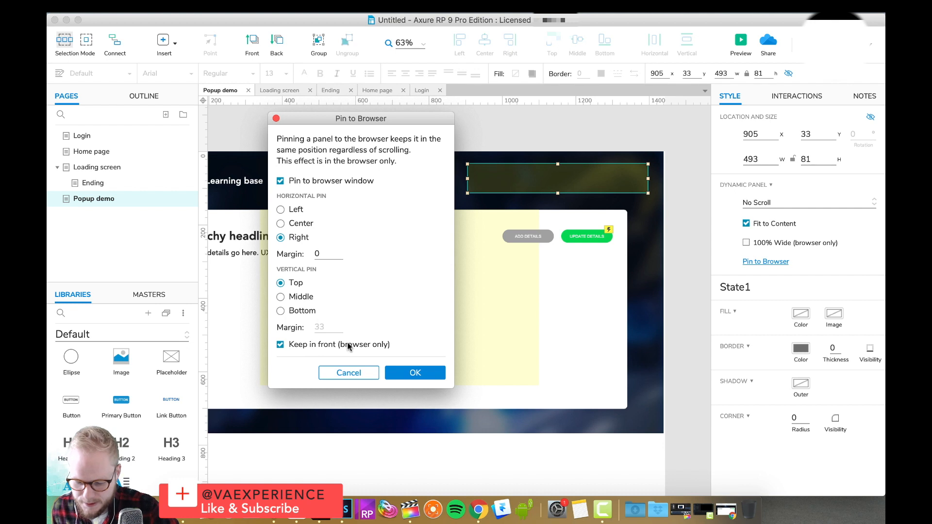
pyautogui.click(436, 372)
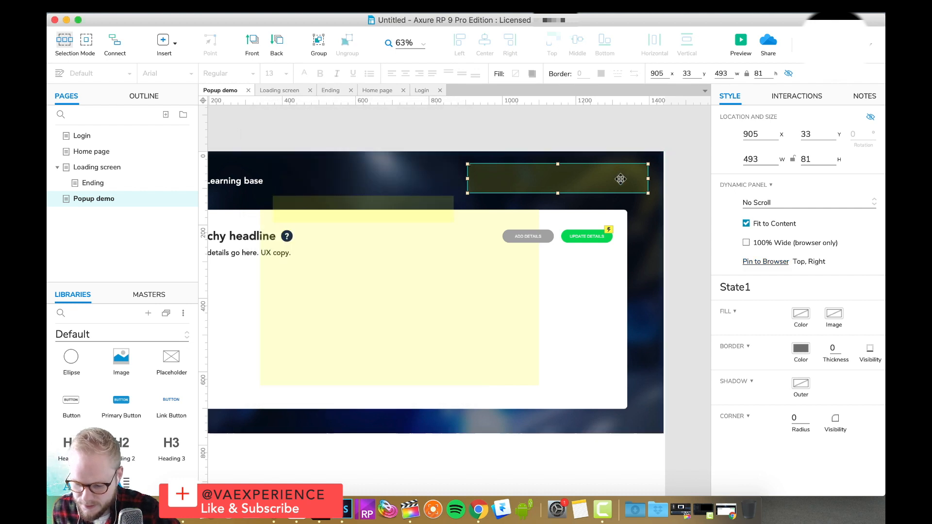
# - Preview the page in the browser, trigger the toast with UPDATE DETAILS, and scroll to check the toast's pinned position
pyautogui.click(739, 42)
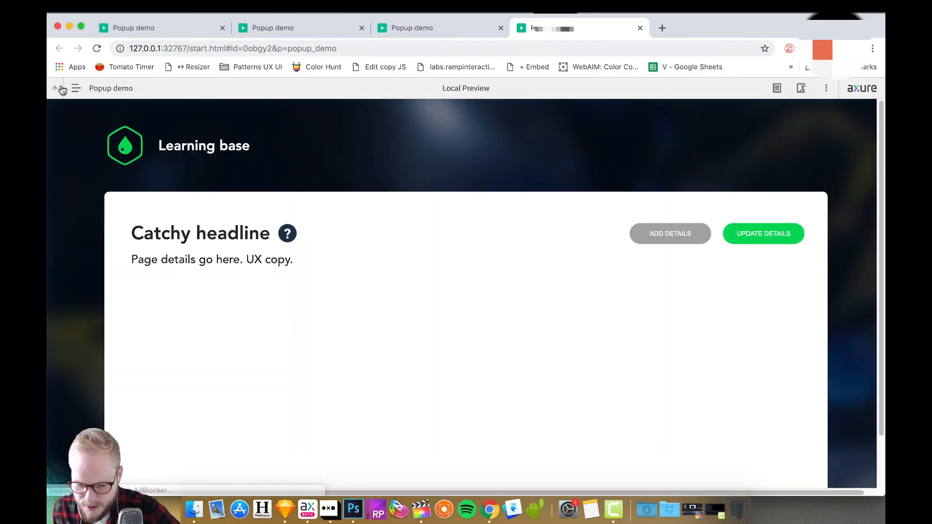
pyautogui.click(62, 89)
pyautogui.click(794, 212)
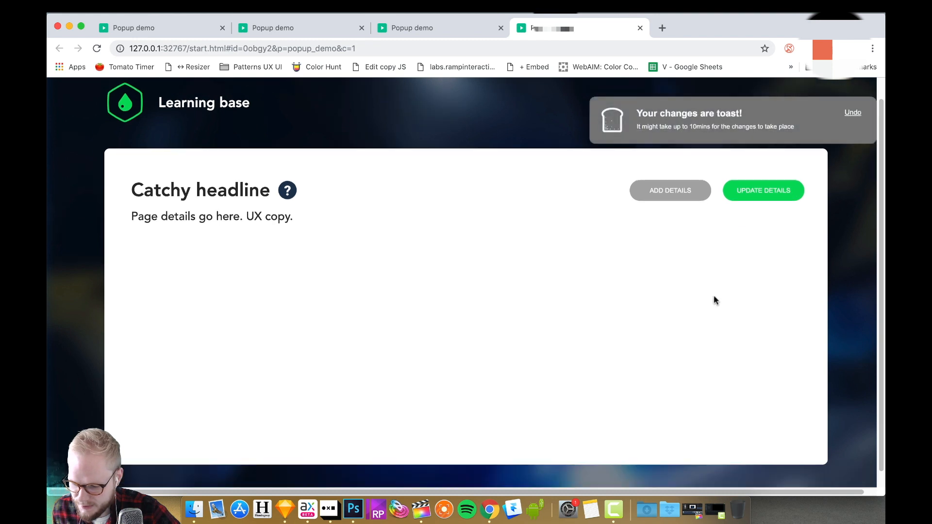
pyautogui.scroll(2, 715, 300)
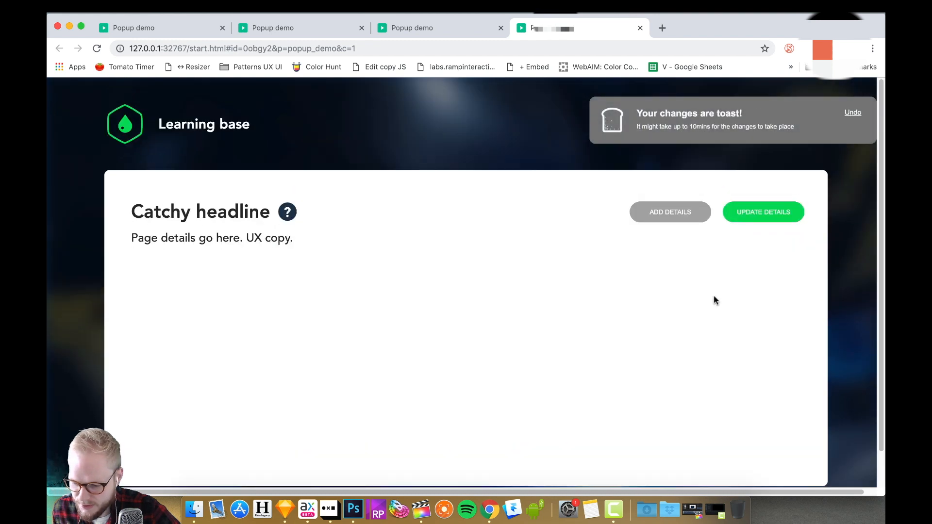
pyautogui.scroll(-2, 715, 300)
pyautogui.scroll(2, 716, 301)
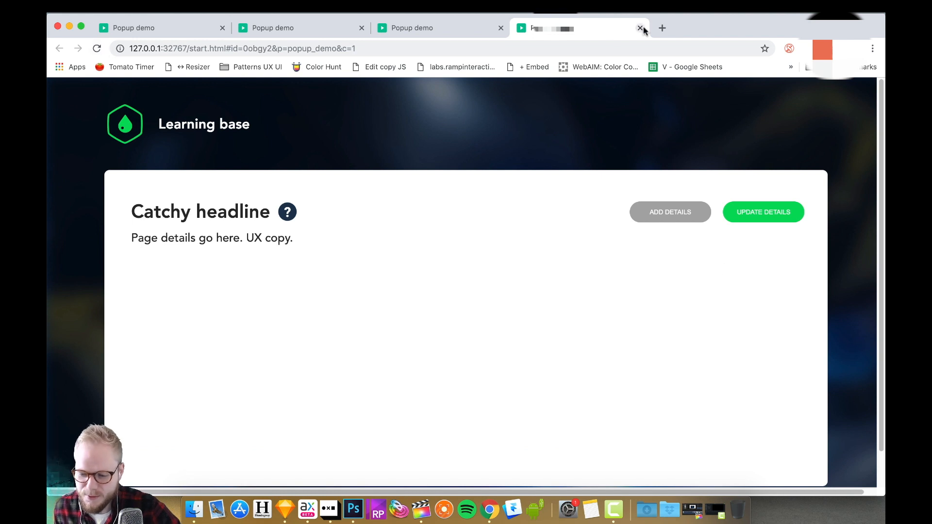
# - Close the extra preview tabs in the browser and switch back to Axure RP
pyautogui.click(640, 27)
pyautogui.click(501, 28)
pyautogui.click(362, 28)
pyautogui.click(361, 27)
pyautogui.click(70, 26)
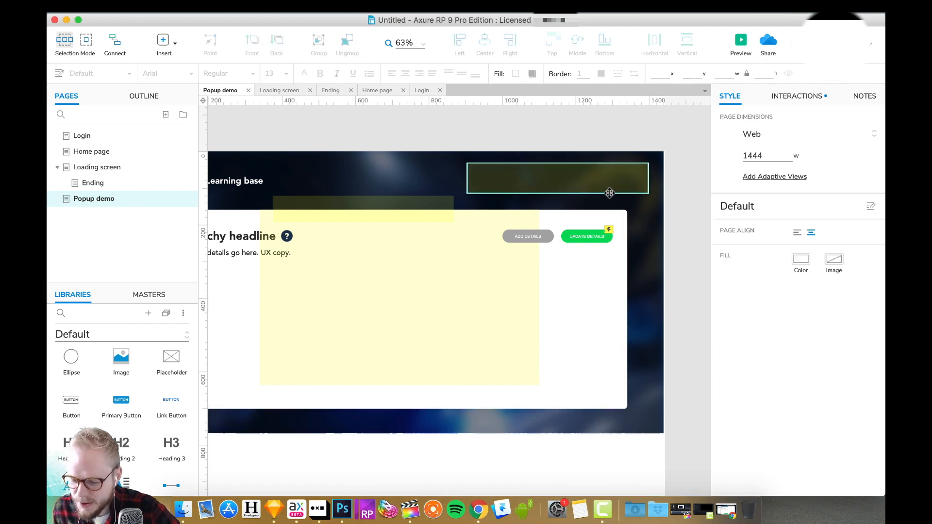
# - Add an OnMouseEnter event to the question mark icon beside the Catchy headline text
pyautogui.click(447, 123)
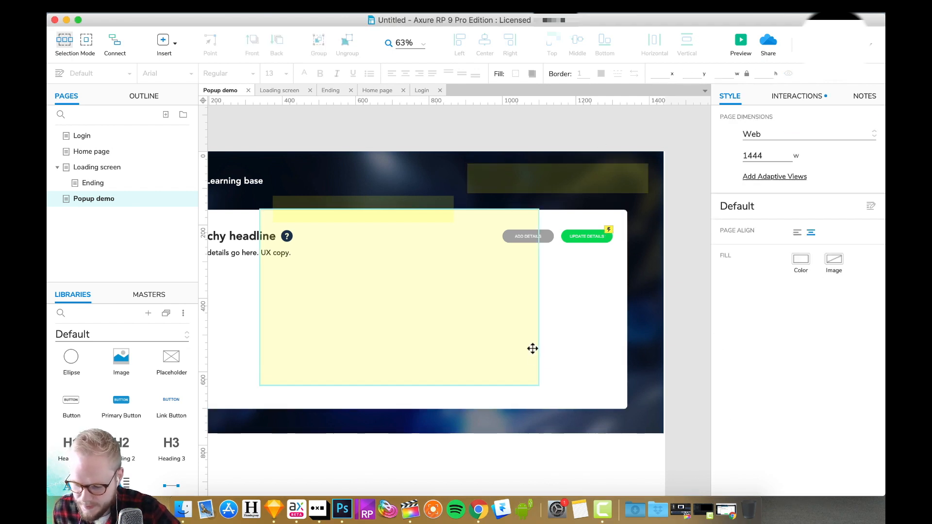
pyautogui.hscroll(-3, 532, 349)
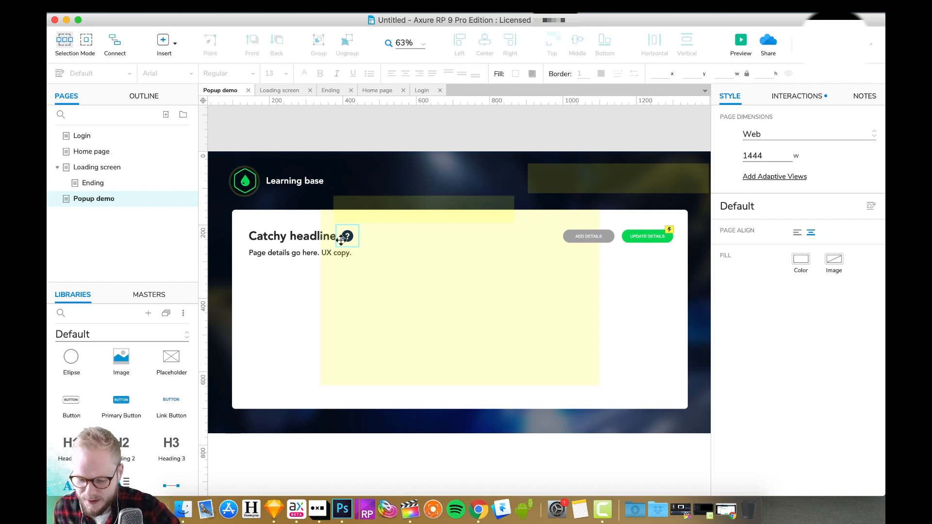
pyautogui.scroll(5, 344, 237)
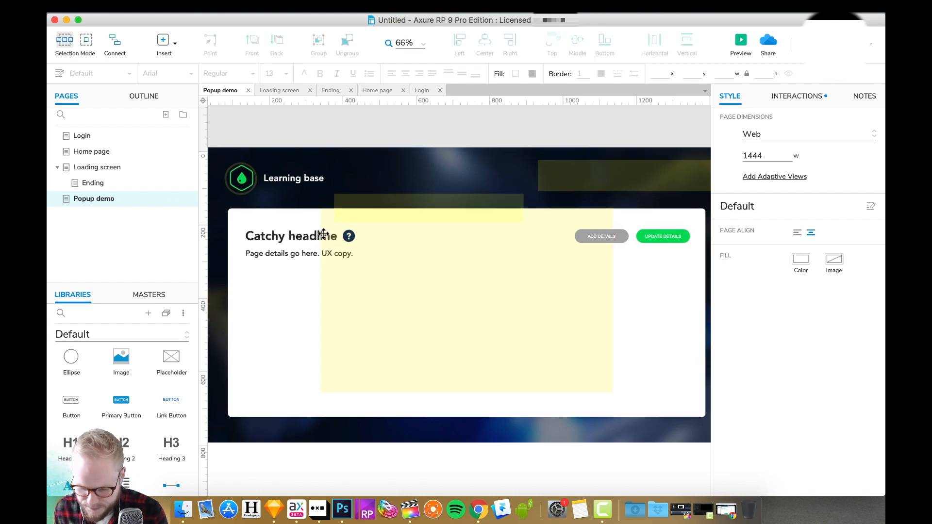
pyautogui.scroll(5, 328, 230)
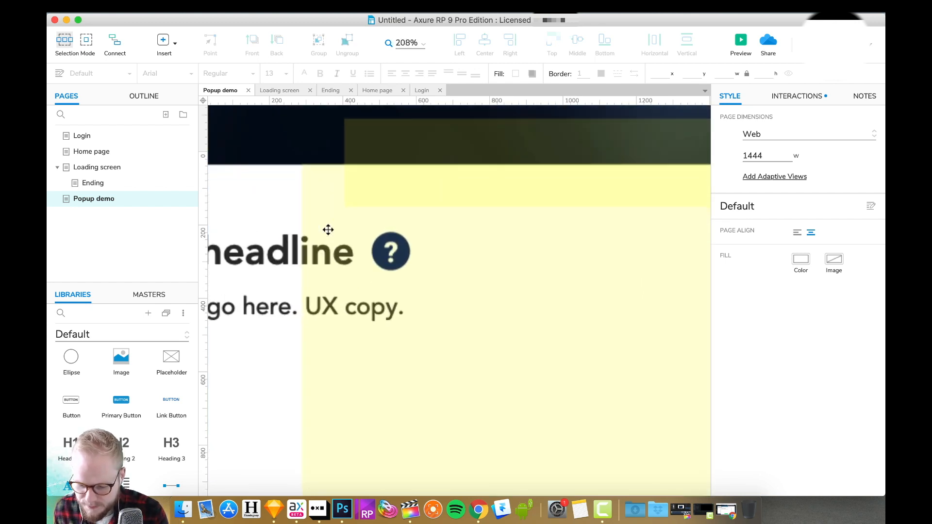
pyautogui.click(406, 246)
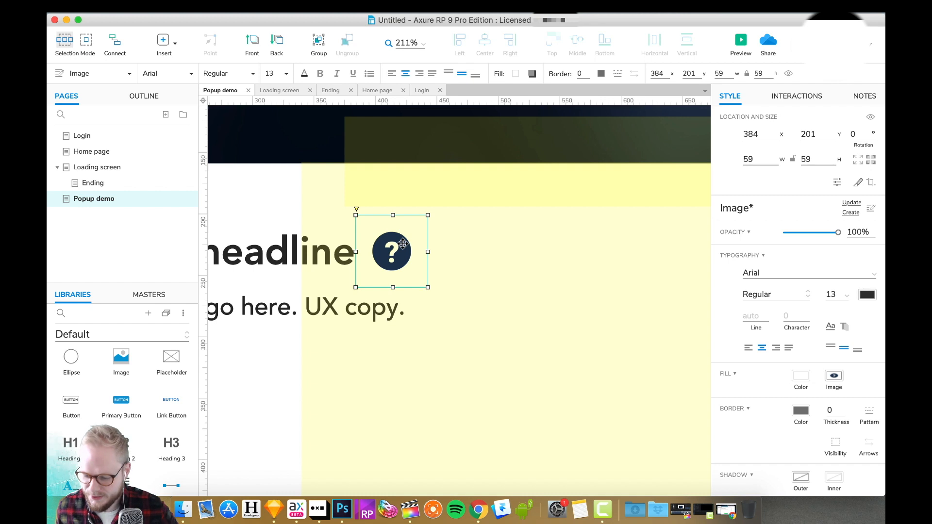
pyautogui.click(797, 97)
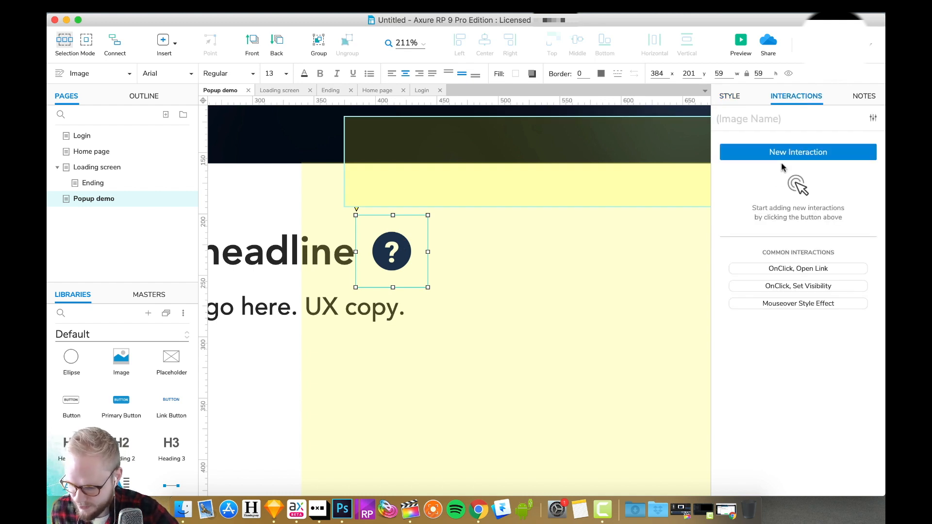
pyautogui.click(810, 155)
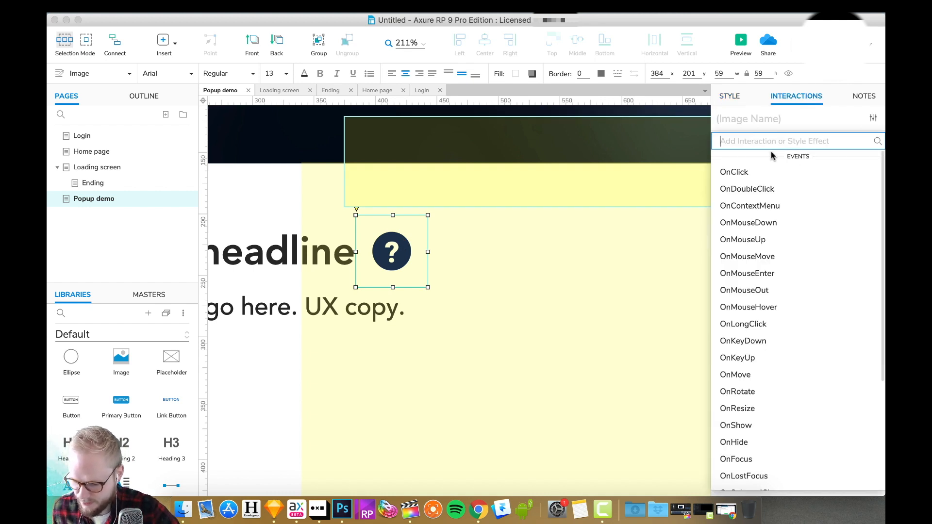
pyautogui.click(766, 275)
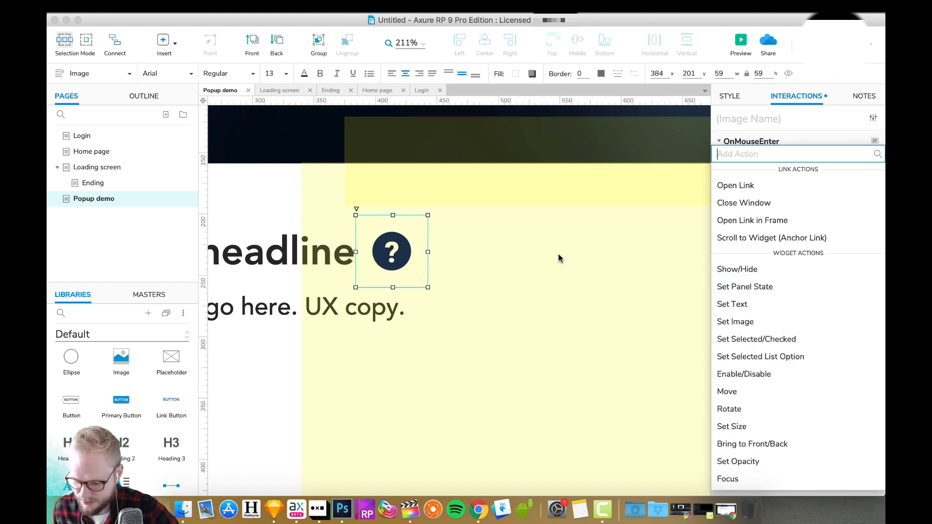
# - Give the icon's OnMouseEnter event a Show/Hide action that shows ++tooltip1 with no animation
pyautogui.click(750, 274)
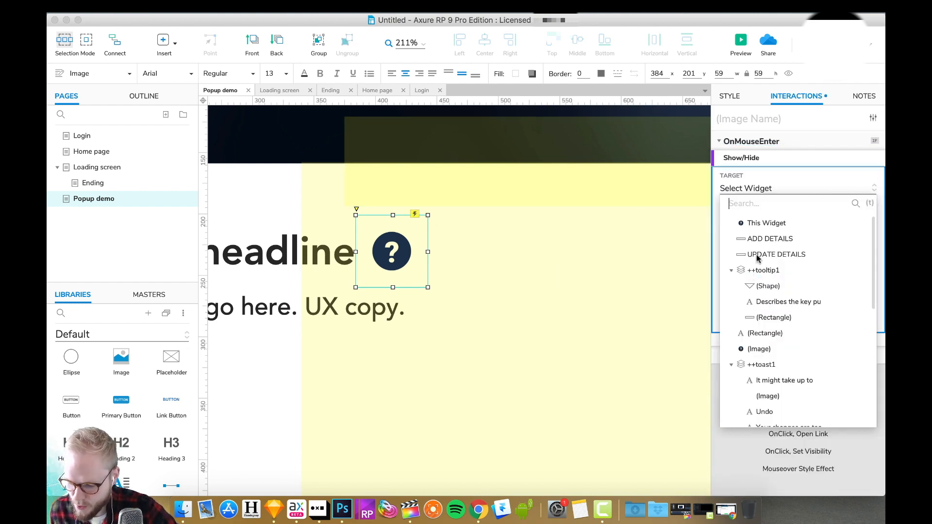
pyautogui.click(768, 272)
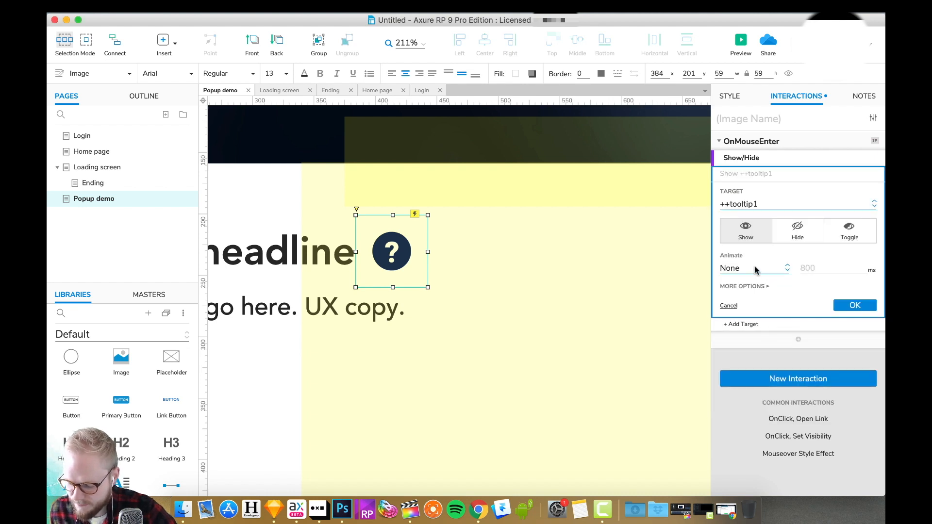
pyautogui.click(760, 270)
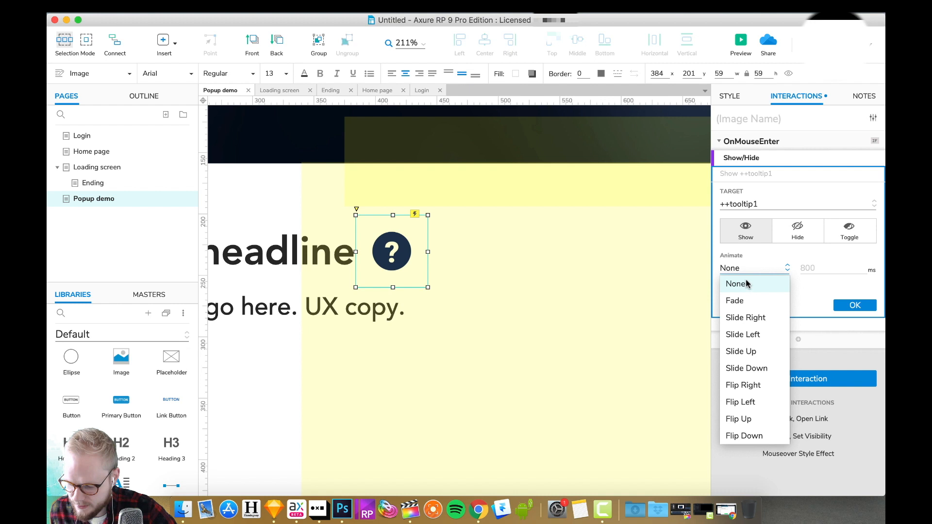
pyautogui.click(753, 267)
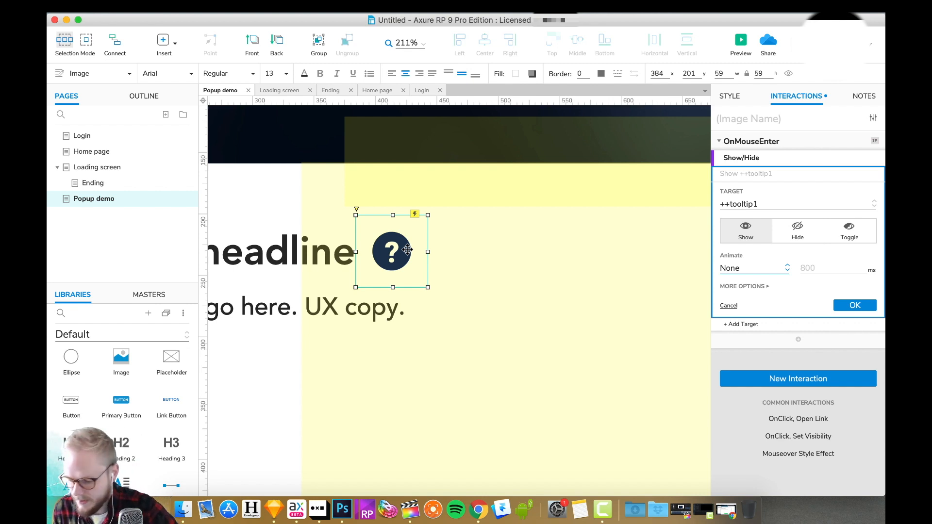
pyautogui.click(854, 305)
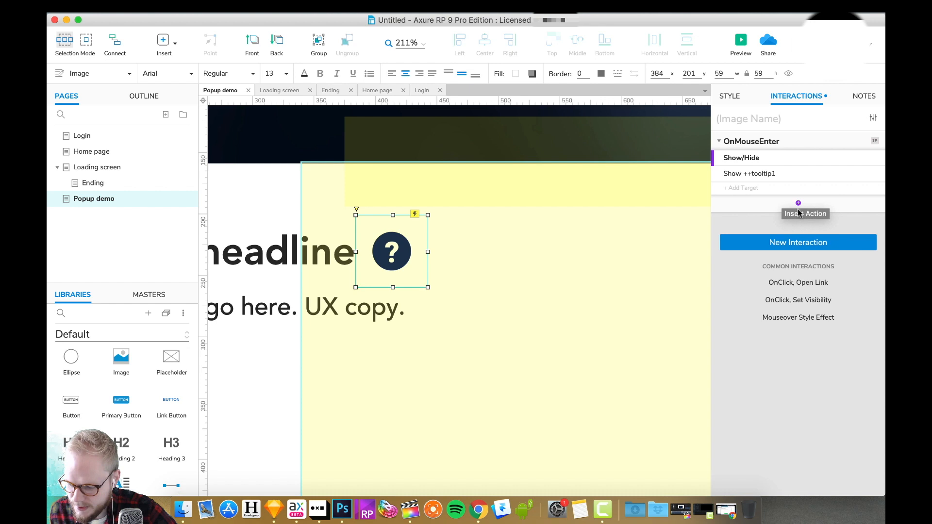
# - Add an OnMouseOut event to the question mark icon that hides ++tooltip1 with a 200 ms fade
pyautogui.click(808, 248)
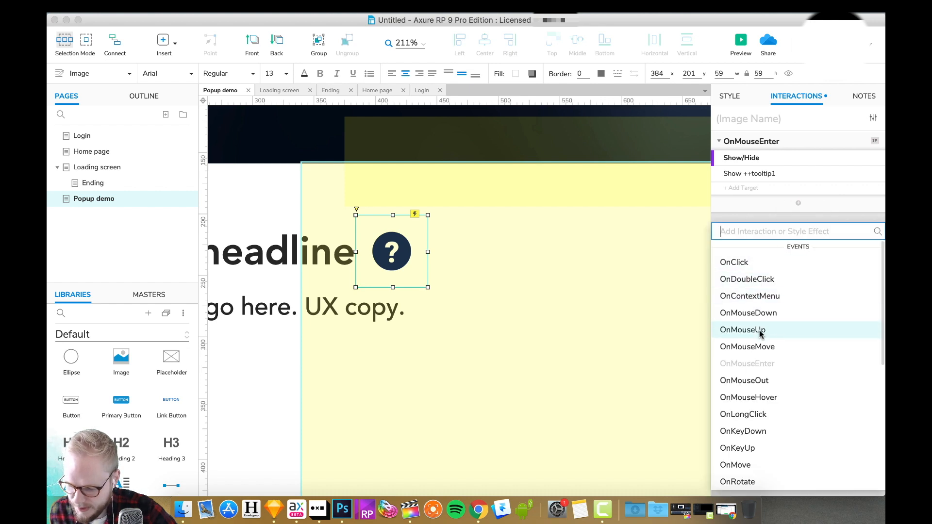
pyautogui.click(766, 381)
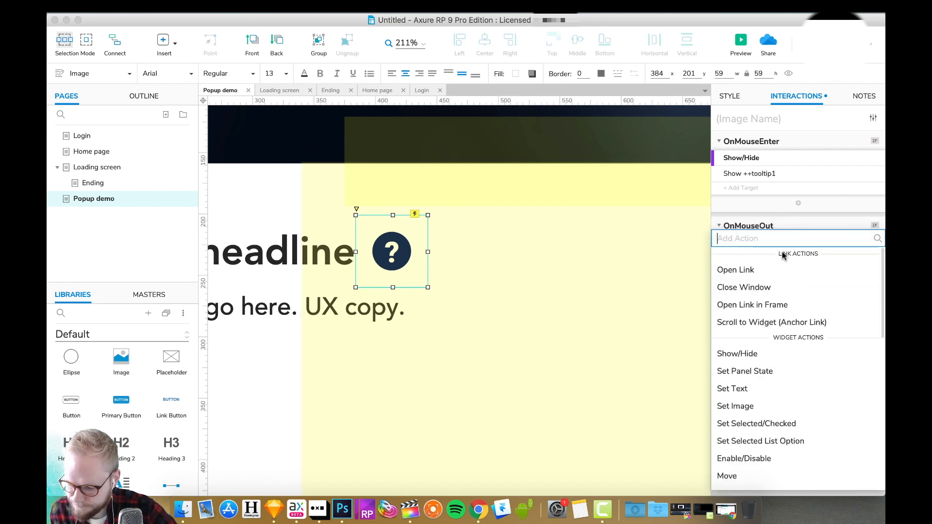
pyautogui.click(743, 354)
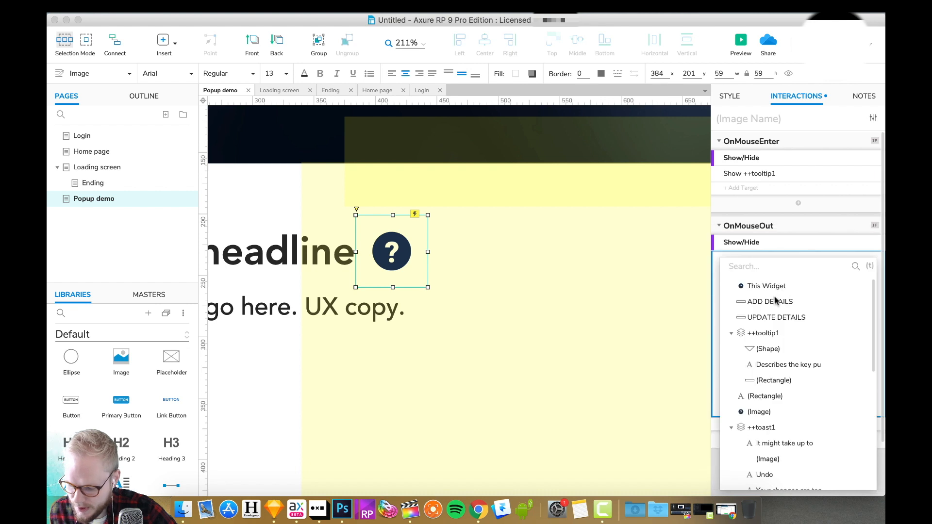
pyautogui.click(767, 337)
pyautogui.click(797, 316)
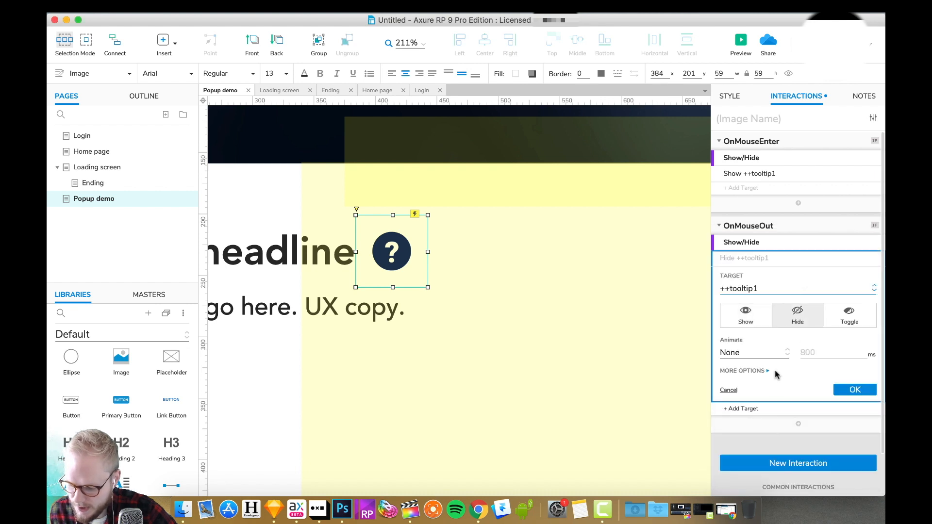
pyautogui.click(755, 353)
pyautogui.click(740, 386)
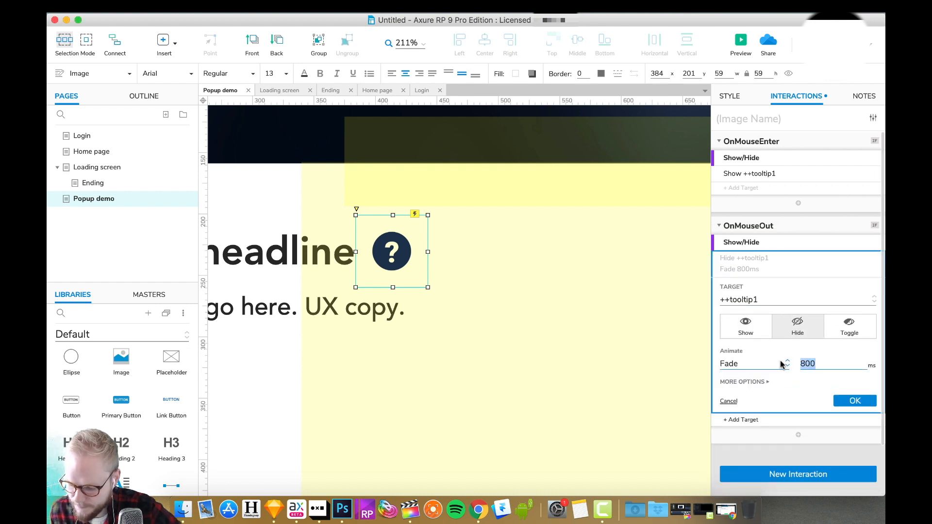
pyautogui.write('20')
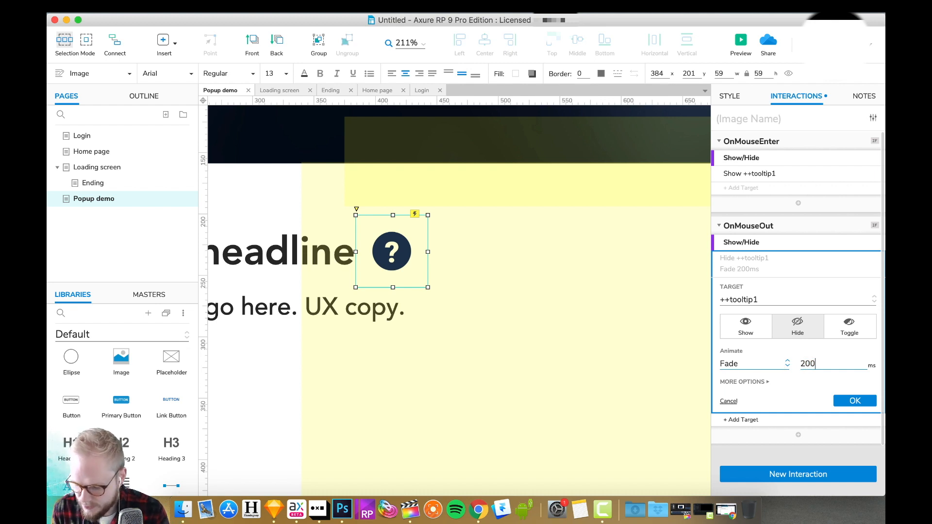
pyautogui.click(856, 401)
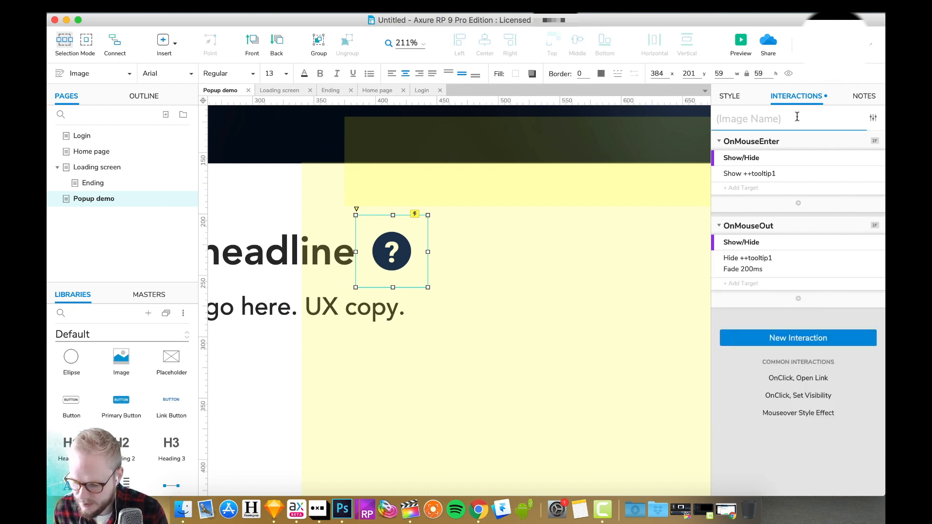
# - Preview the page full width, check the tooltip on the question mark icon, and return to Axure RP
pyautogui.click(740, 41)
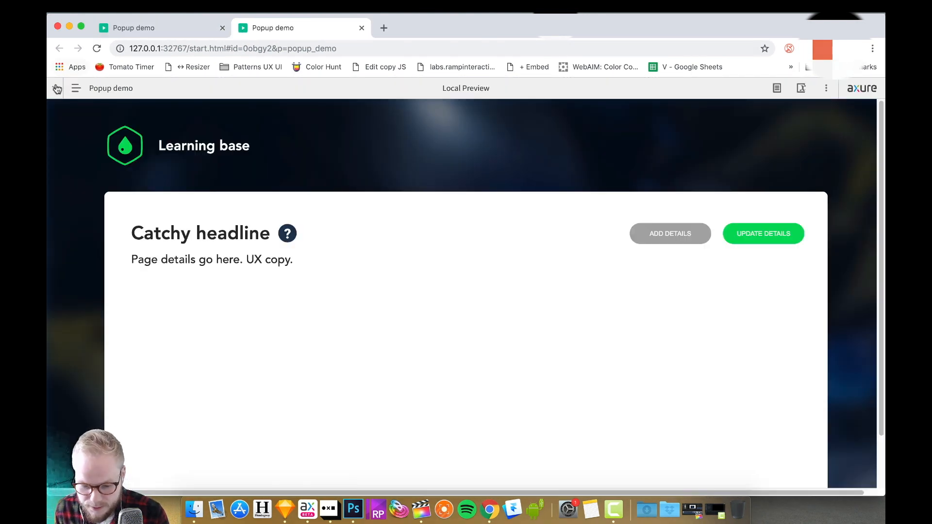
pyautogui.click(55, 88)
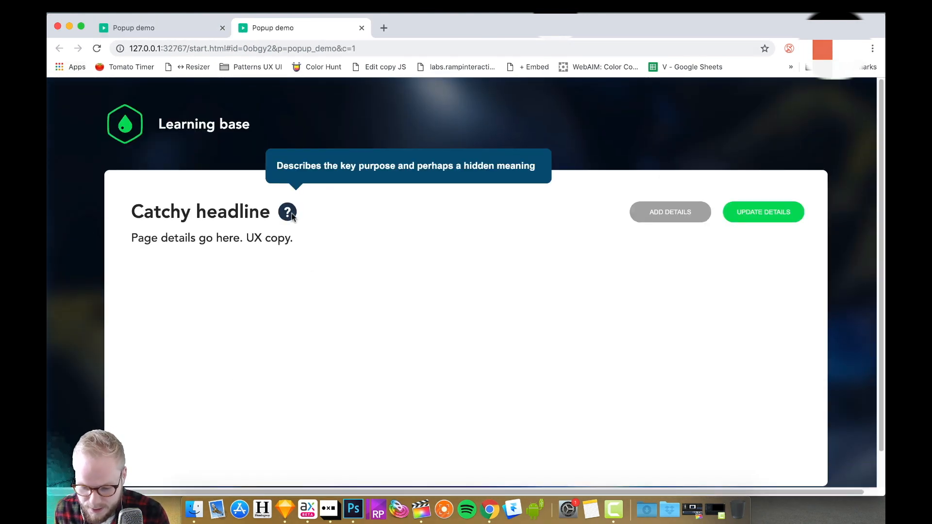
pyautogui.moveTo(289, 218)
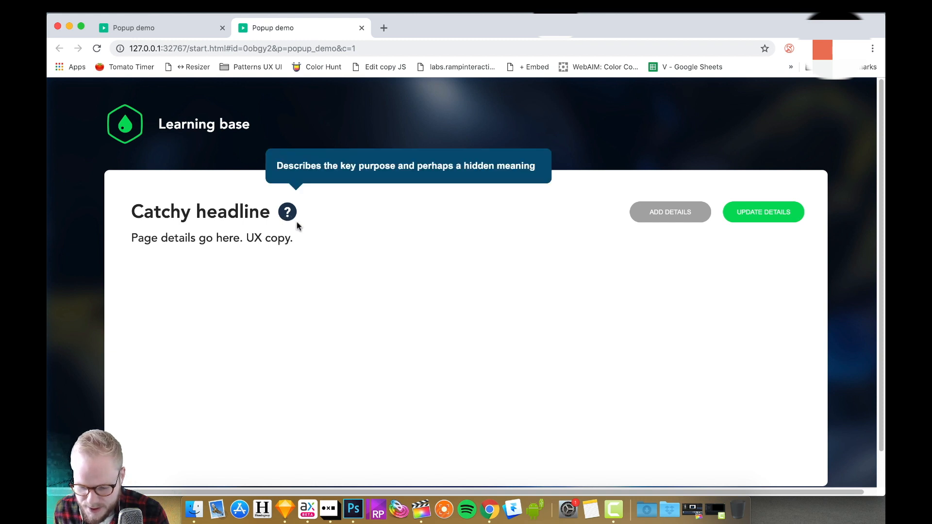
pyautogui.click(311, 511)
# - Unhide ++tooltip1, align its arrow above the question mark icon at about x 361, y 136, and hide it again
pyautogui.moveTo(486, 160); pyautogui.dragTo(503, 176)
pyautogui.click(729, 97)
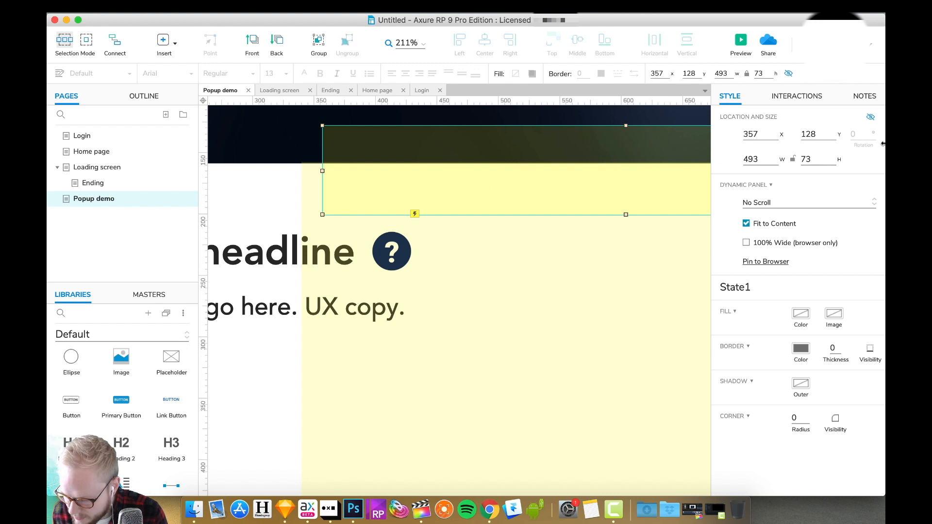
pyautogui.click(871, 117)
pyautogui.moveTo(512, 166); pyautogui.dragTo(517, 174)
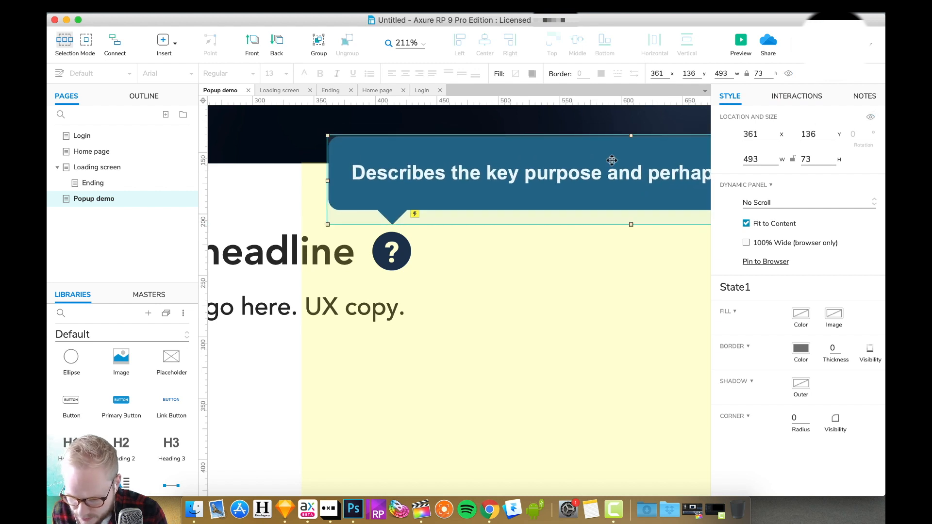
pyautogui.click(871, 118)
# - Preview the page again, check the repositioned tooltip over the question mark icon, and close the browser window
pyautogui.click(741, 42)
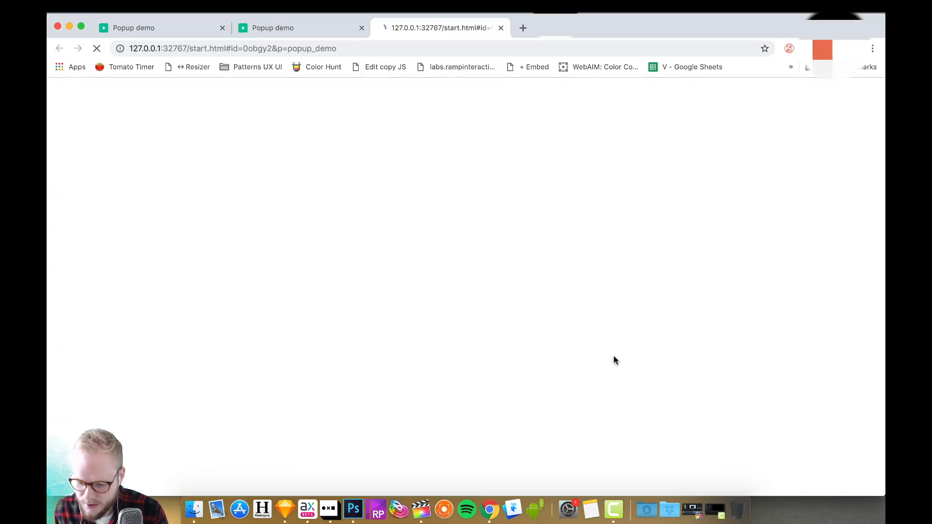
pyautogui.click(55, 92)
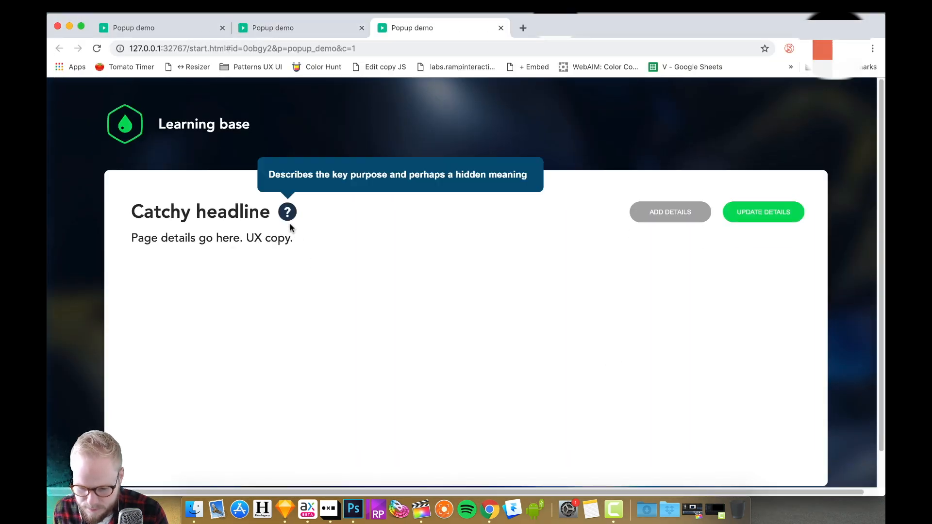
pyautogui.click(56, 26)
# - Temporarily unhide the large modal panel to review its Add personal details content, then hide it again
pyautogui.click(513, 271)
pyautogui.scroll(-5, 512, 271)
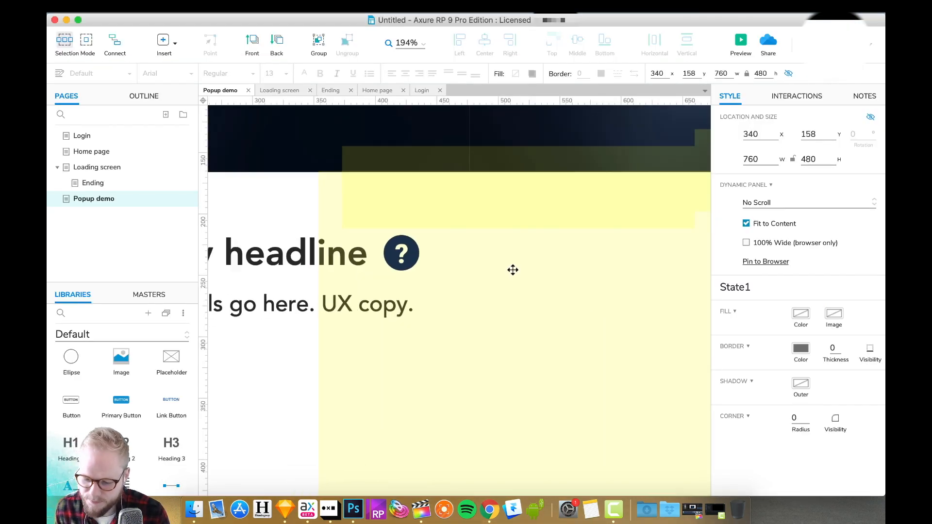
pyautogui.scroll(-3, 513, 270)
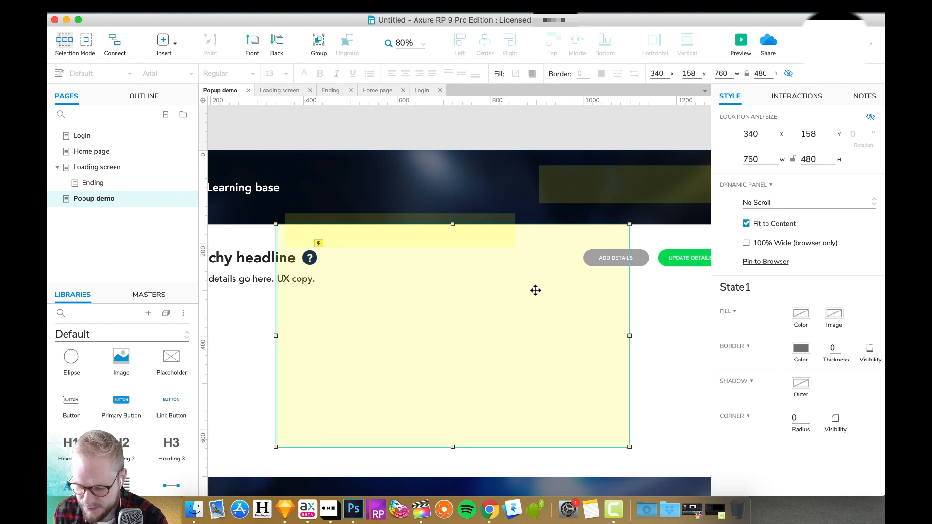
pyautogui.click(872, 118)
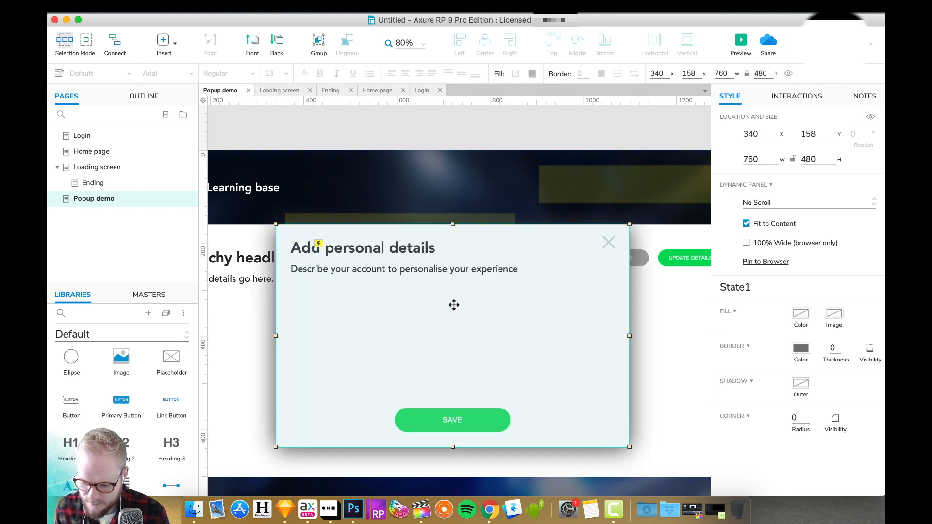
pyautogui.click(660, 370)
pyautogui.click(553, 360)
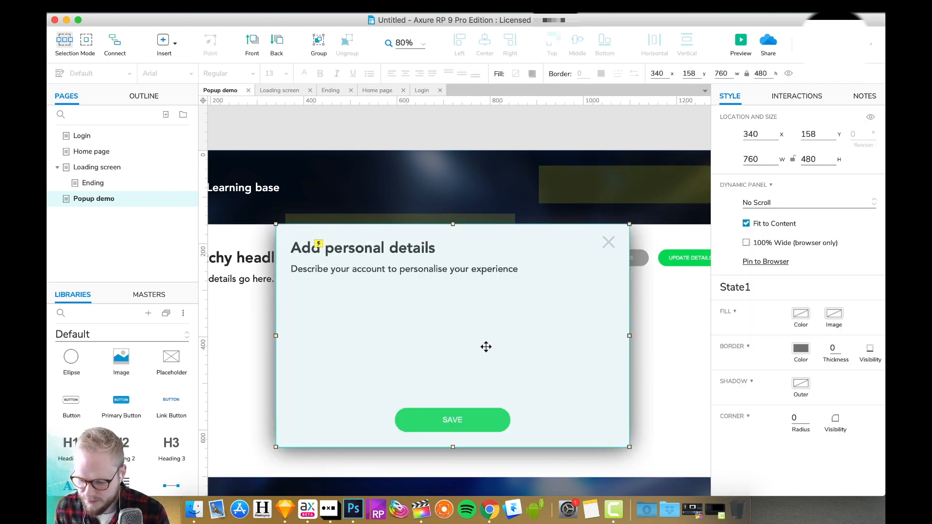
pyautogui.click(870, 118)
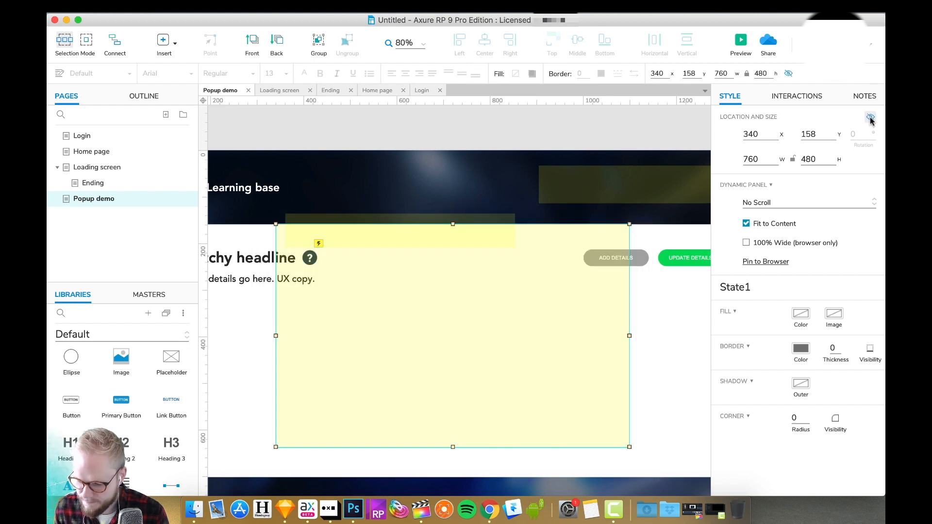
# - Add an OnClick Show/Hide action to the ADD DETAILS button that shows ++modal1
pyautogui.click(643, 257)
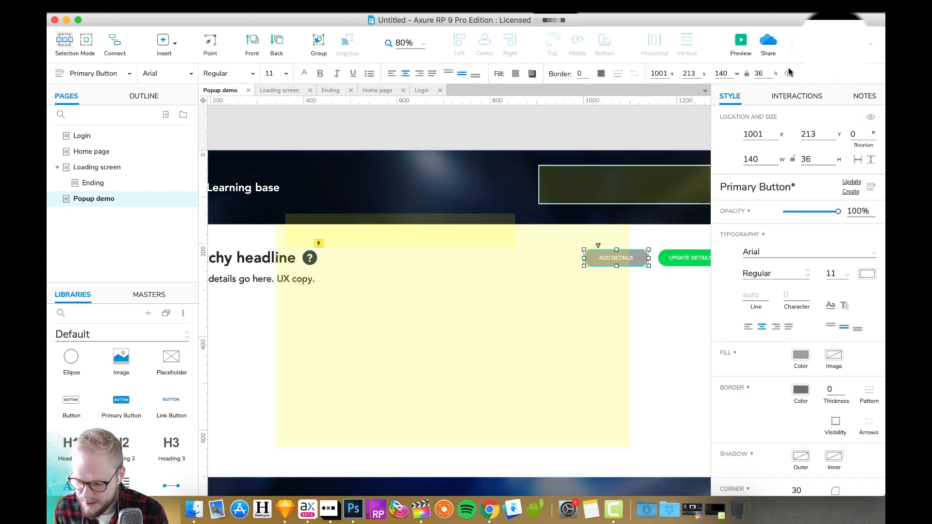
pyautogui.click(815, 99)
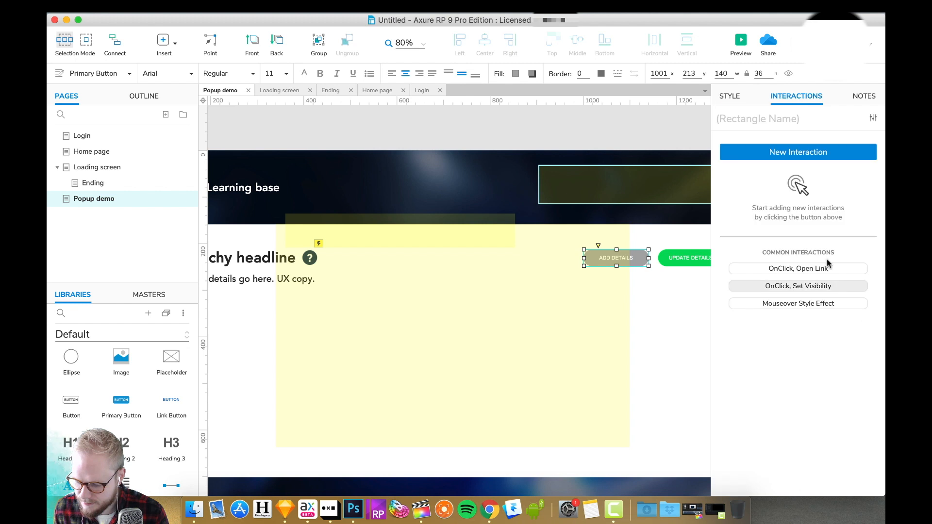
pyautogui.click(805, 153)
pyautogui.click(735, 172)
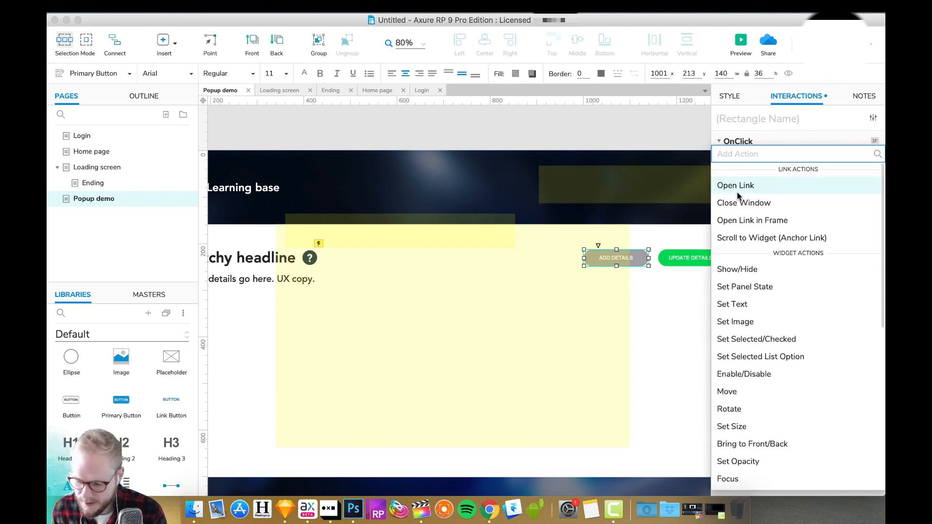
pyautogui.click(748, 274)
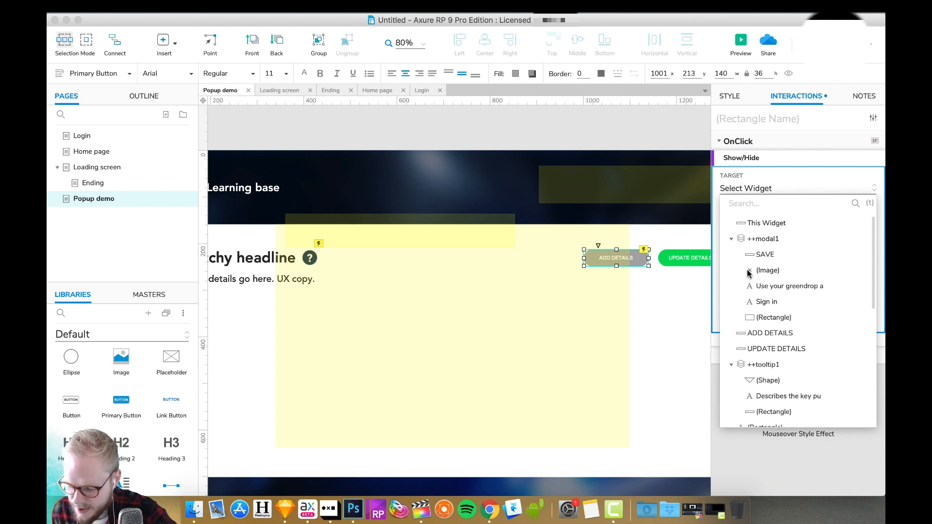
pyautogui.click(767, 239)
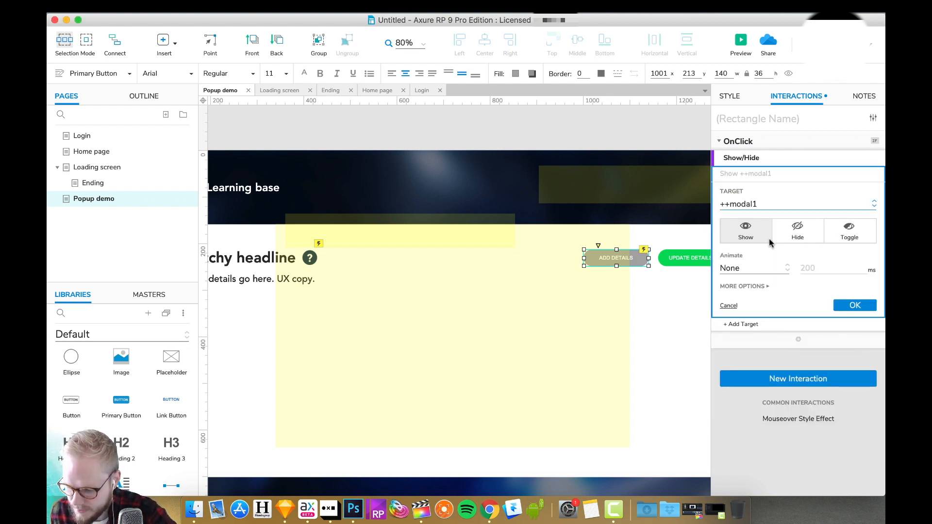
# - Animate showing ++modal1 with Slide Up over 400 ms and Bounce easing
pyautogui.click(771, 267)
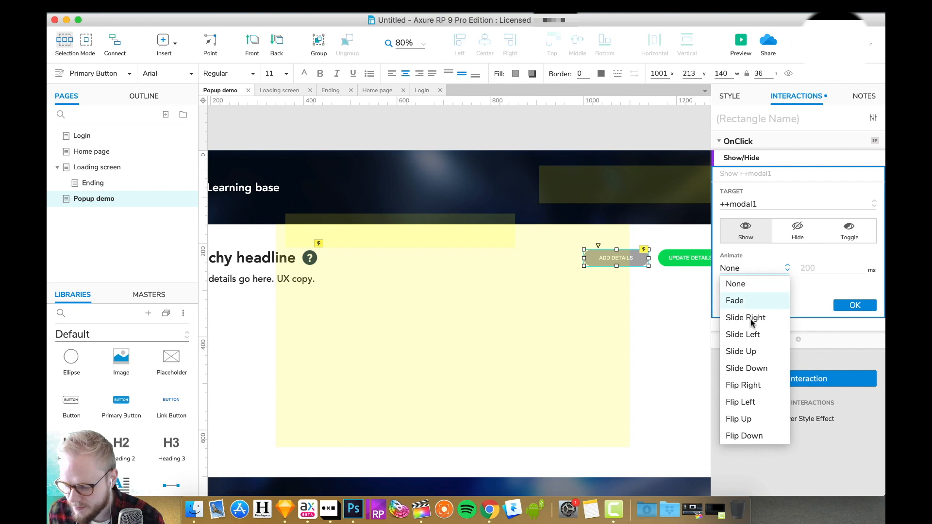
pyautogui.click(748, 351)
pyautogui.doubleClick(834, 278)
pyautogui.write('40')
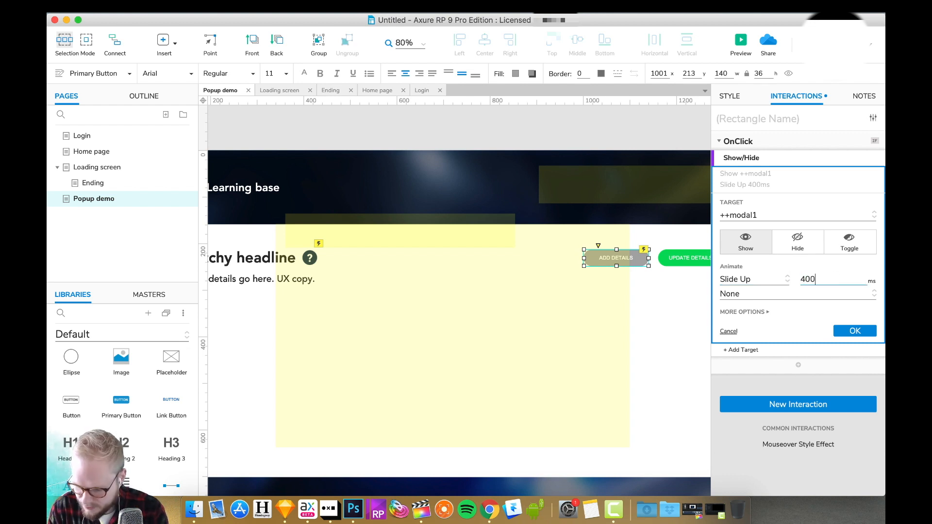
pyautogui.click(759, 294)
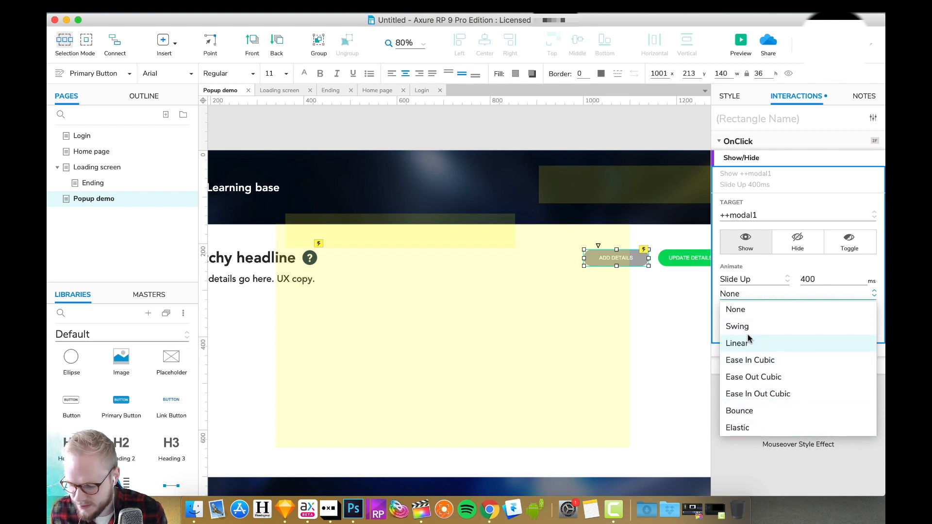
pyautogui.click(756, 415)
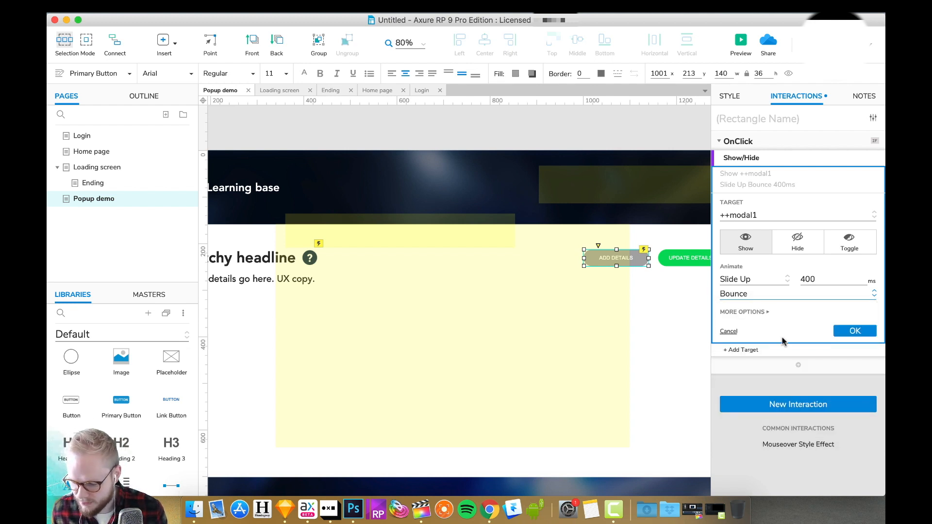
# - Set the show action to bring ++modal1 to front and treat it as a lightbox
pyautogui.click(757, 312)
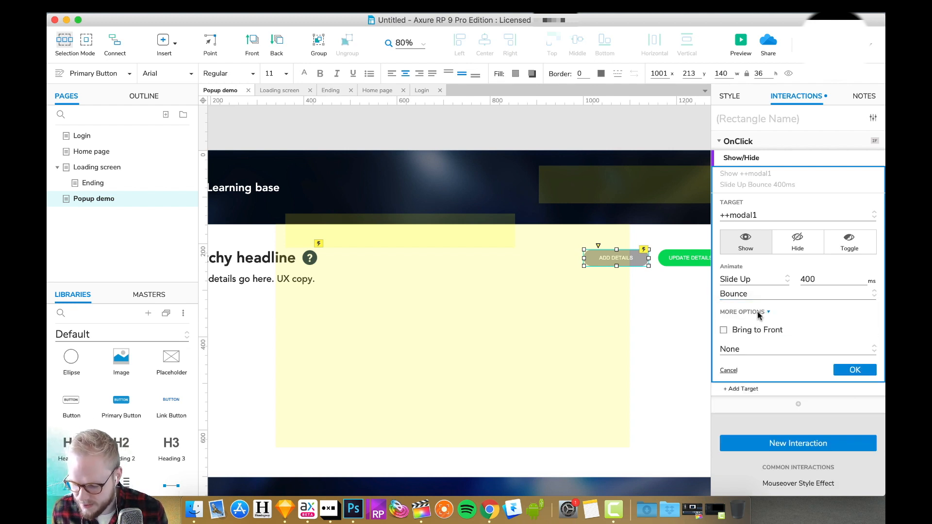
pyautogui.click(724, 331)
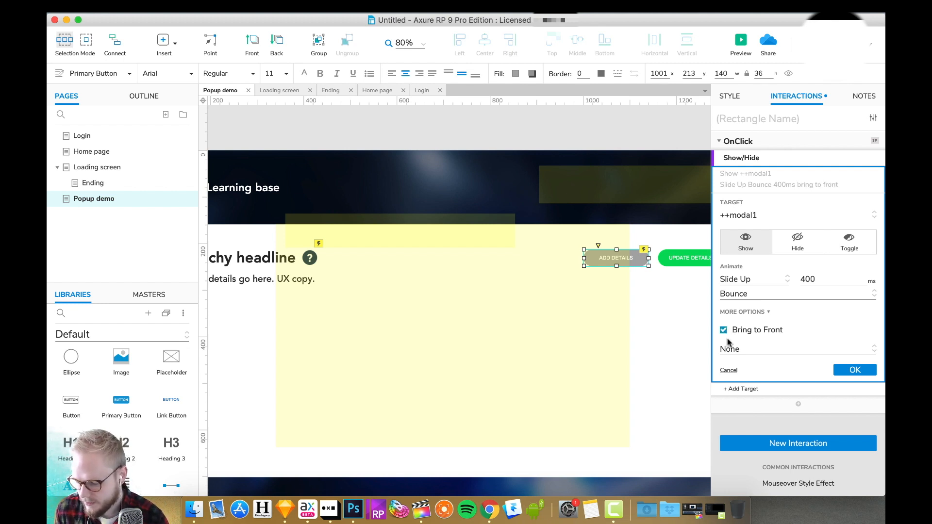
pyautogui.click(751, 353)
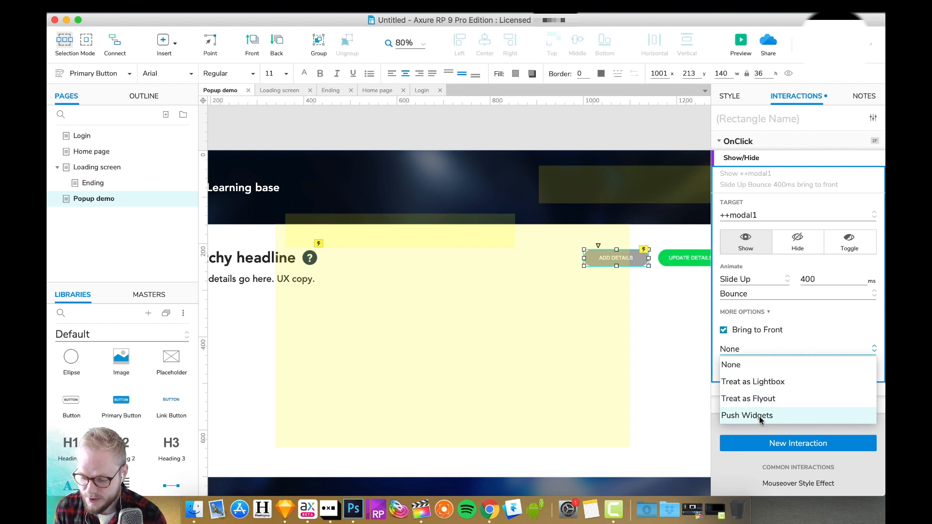
pyautogui.click(759, 383)
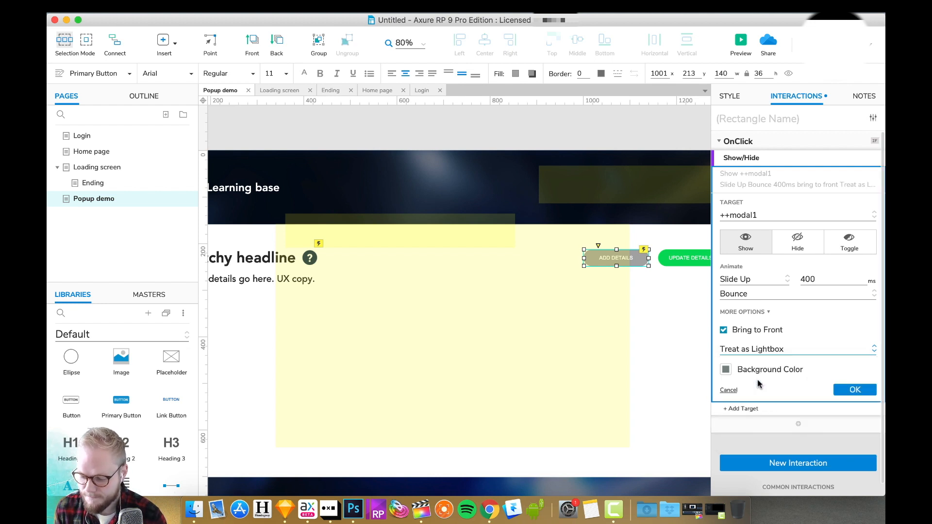
# - Sample the dark blue #01367C from the page background as the lightbox background color at 61% opacity, and confirm the action
pyautogui.click(726, 369)
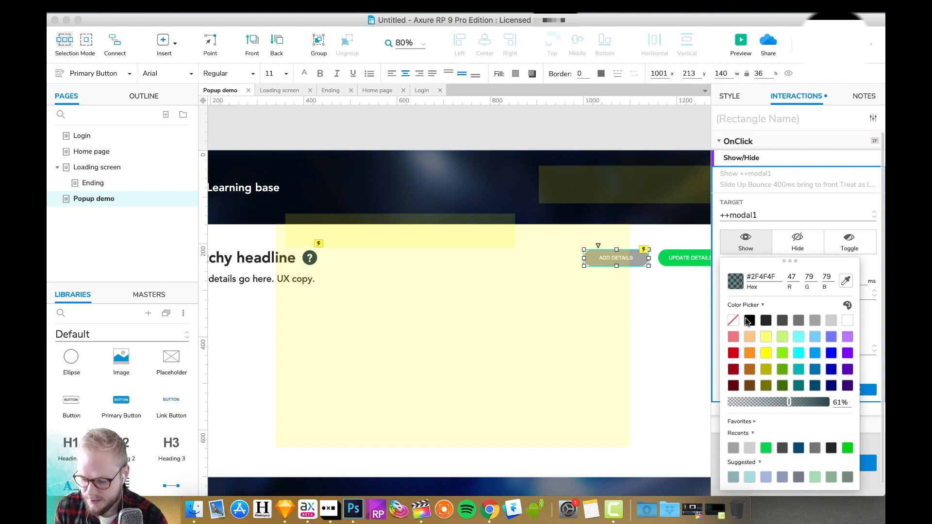
pyautogui.click(845, 281)
pyautogui.click(494, 179)
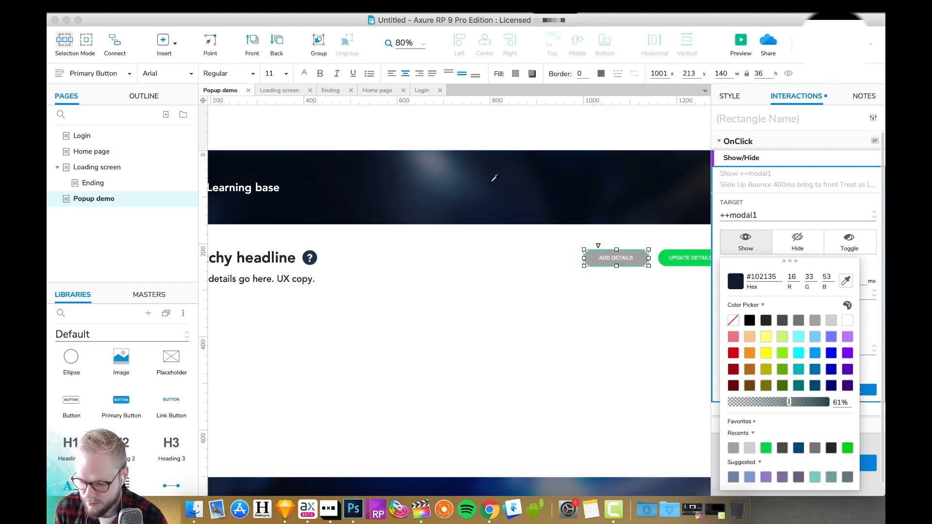
pyautogui.click(495, 483)
pyautogui.moveTo(807, 402); pyautogui.dragTo(789, 403)
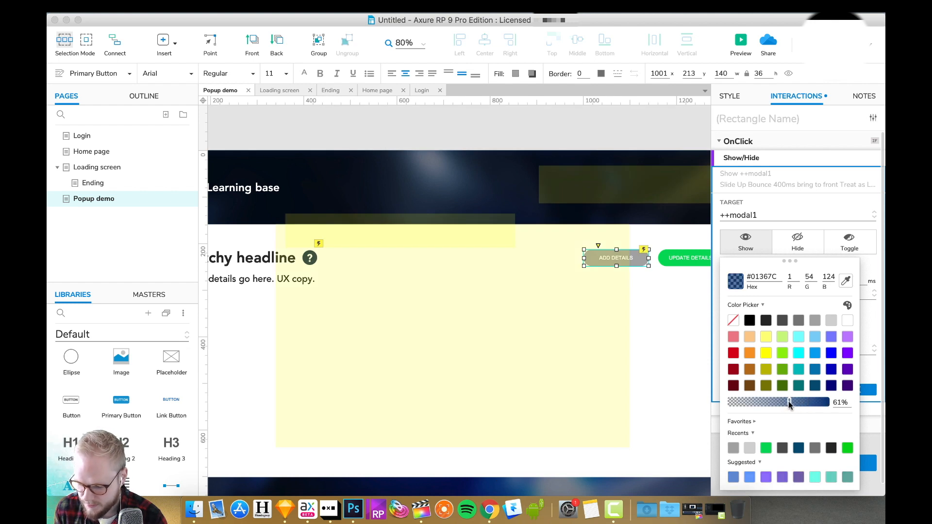
pyautogui.click(797, 223)
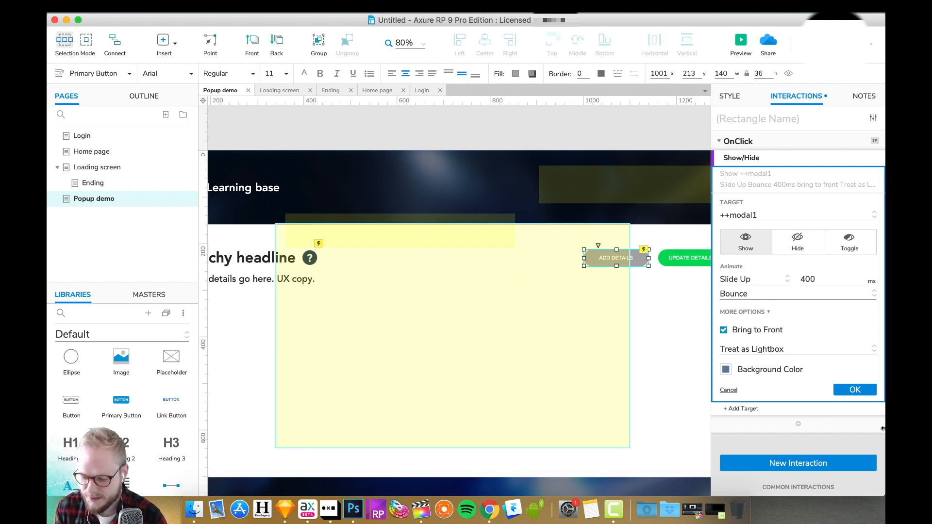
pyautogui.click(854, 389)
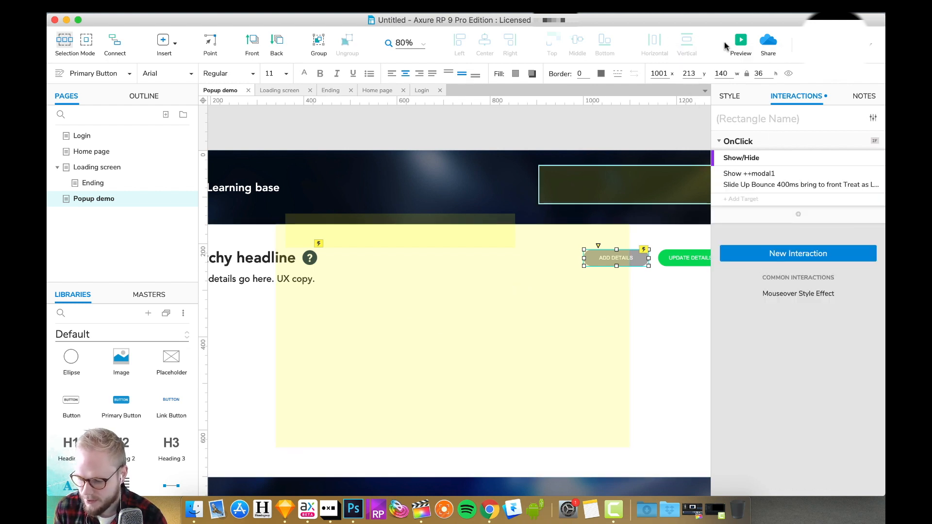
# - Preview the page, open the modal with ADD DETAILS to check its lightbox, and minimize the browser to return to Axure RP
pyautogui.click(740, 40)
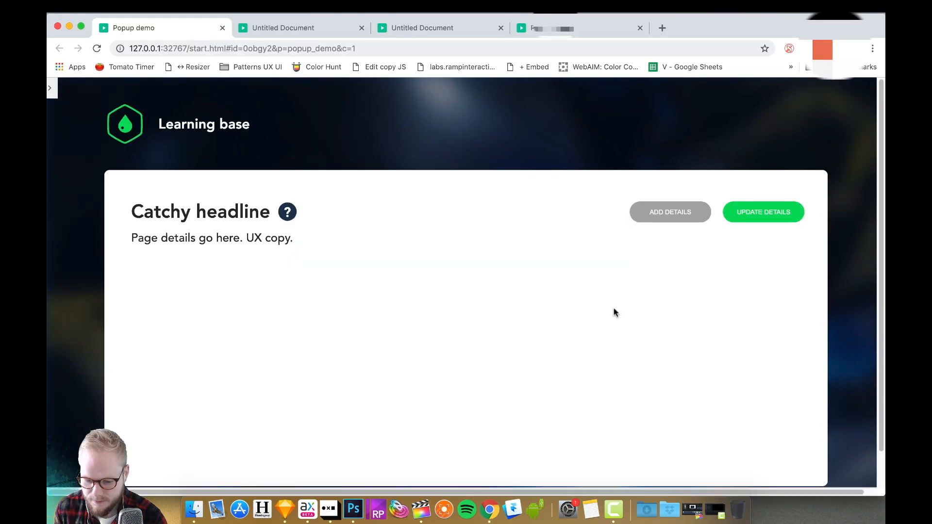
pyautogui.click(687, 217)
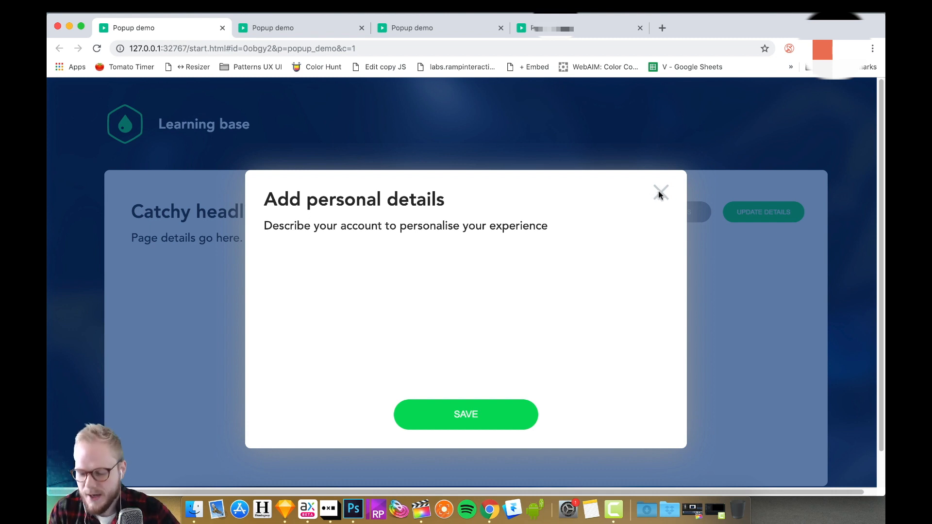
pyautogui.click(69, 27)
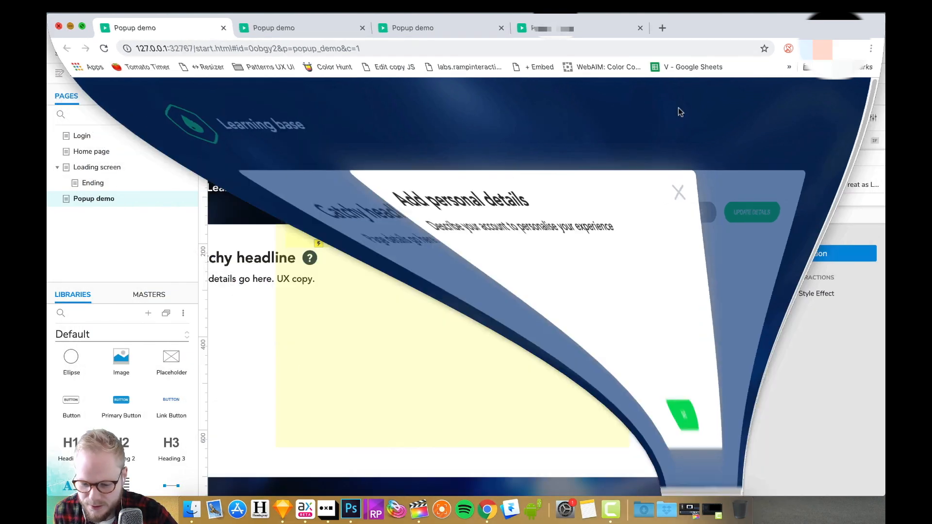
# - Open ++modal1 for editing and add an OnClick Show/Hide action to its X image that hides ++modal1
pyautogui.click(560, 306)
pyautogui.doubleClick(559, 306)
pyautogui.click(604, 245)
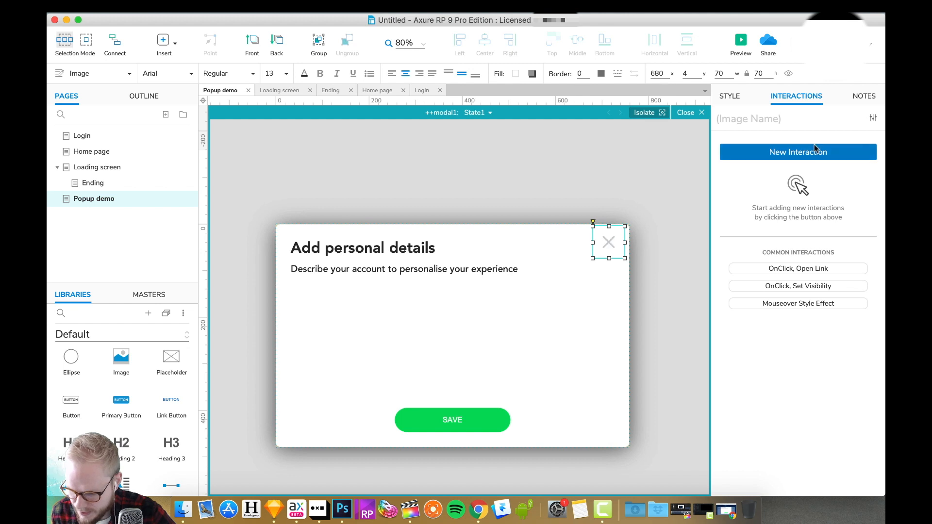
pyautogui.click(778, 154)
pyautogui.click(733, 172)
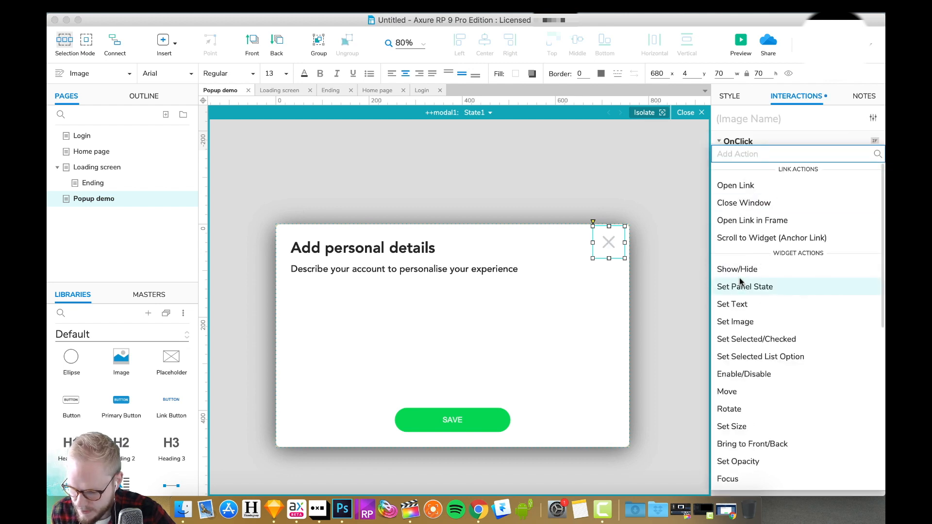
pyautogui.click(820, 267)
pyautogui.click(766, 239)
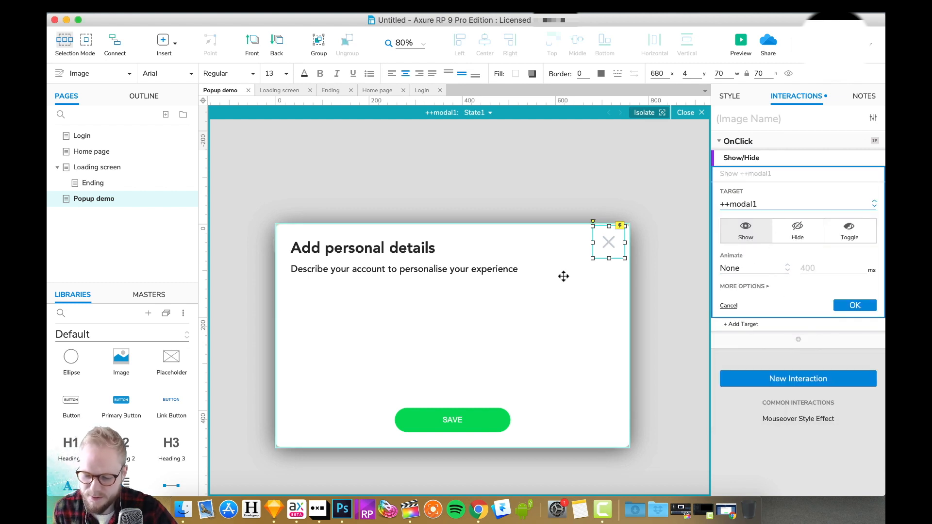
pyautogui.click(798, 231)
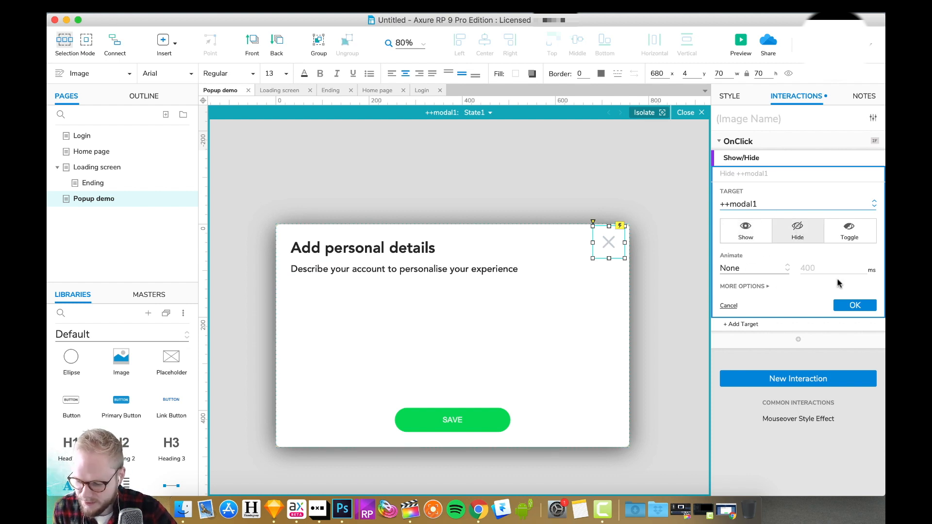
# - Animate hiding ++modal1 with Slide Down over 200 ms and Linear easing
pyautogui.click(753, 268)
pyautogui.click(749, 366)
pyautogui.doubleClick(819, 277)
pyautogui.write('200')
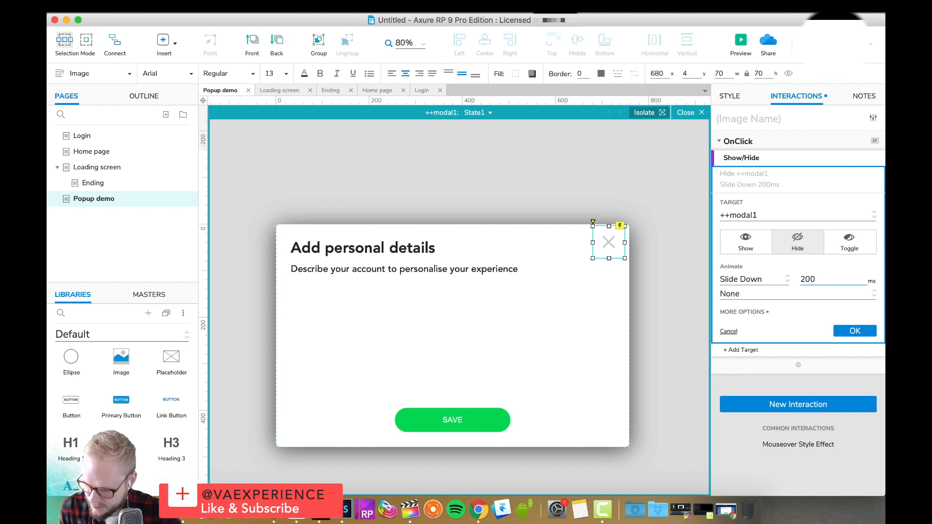
pyautogui.click(750, 295)
pyautogui.click(750, 297)
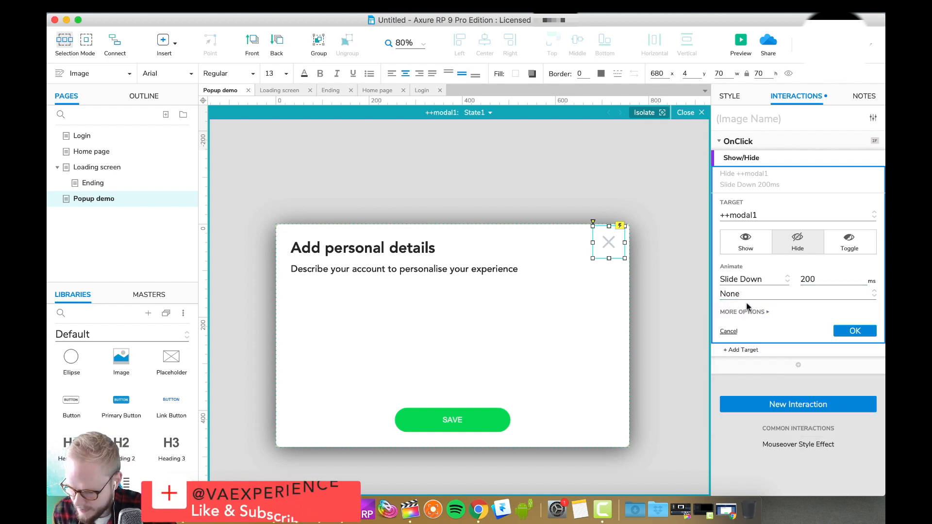
pyautogui.click(748, 294)
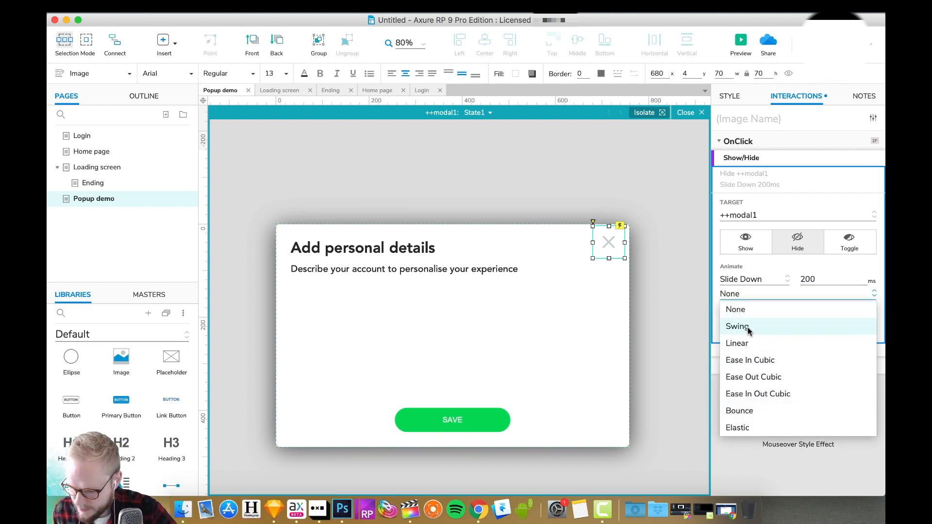
pyautogui.click(751, 344)
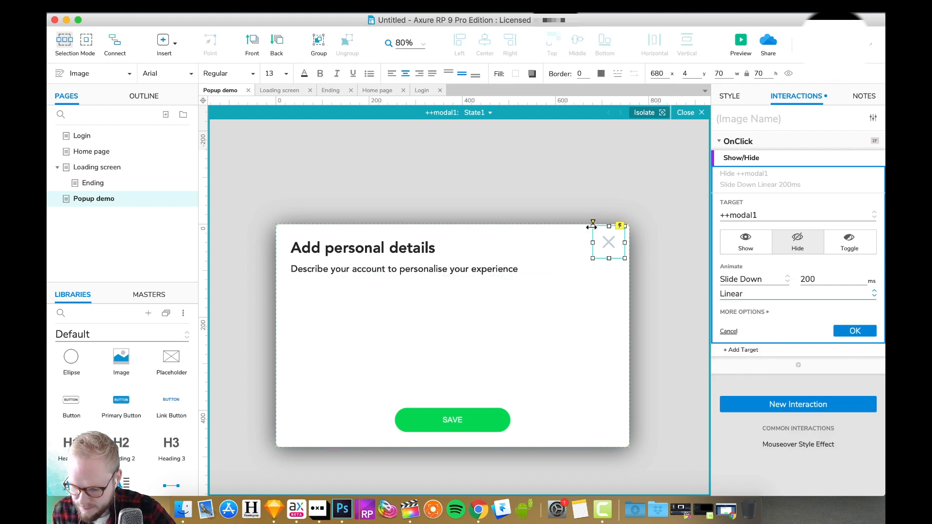
# - Turn off the outer shadow on the modal's white background rectangle
pyautogui.click(611, 407)
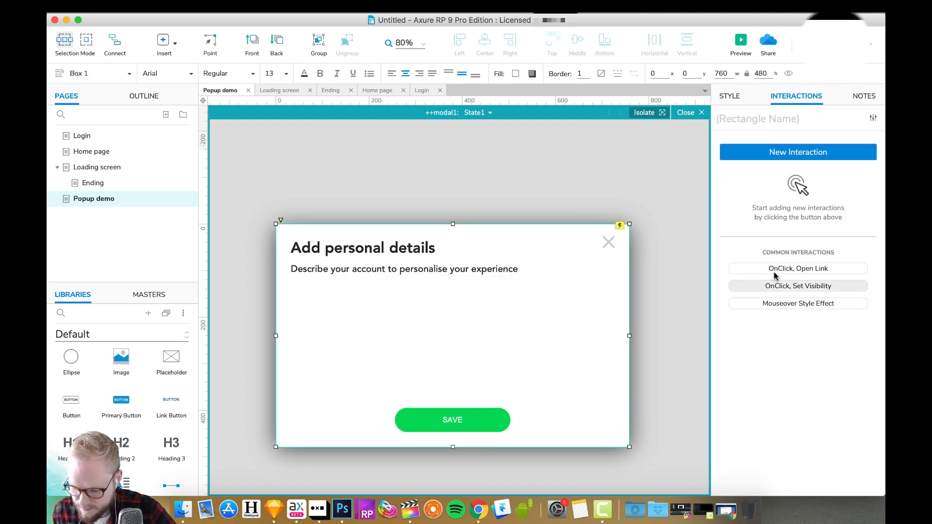
pyautogui.click(729, 99)
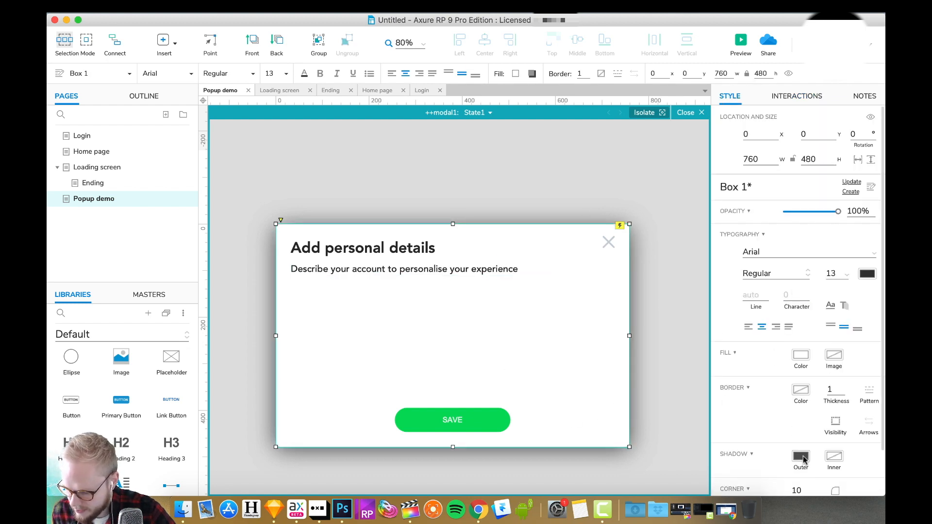
pyautogui.click(801, 457)
pyautogui.click(783, 416)
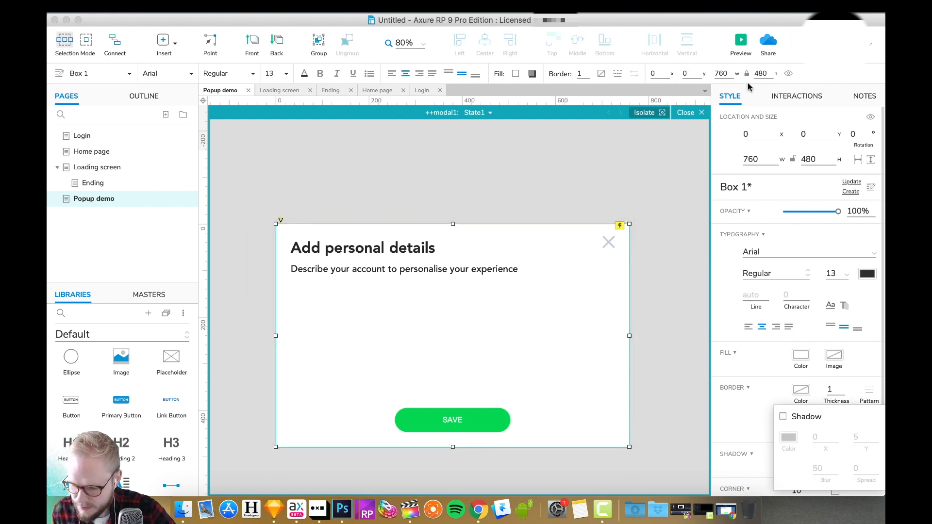
# - Preview the page, open the modal with ADD DETAILS, and close it with its X icon
pyautogui.click(741, 40)
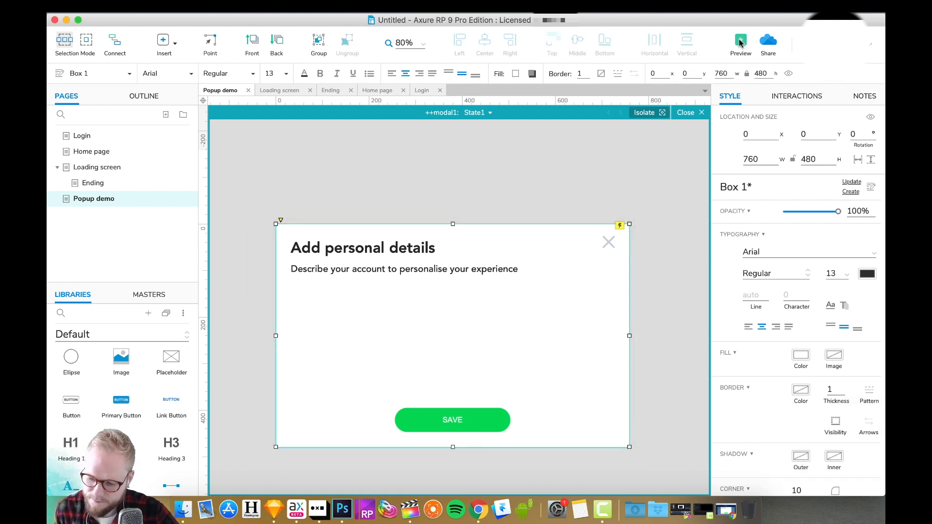
pyautogui.click(740, 42)
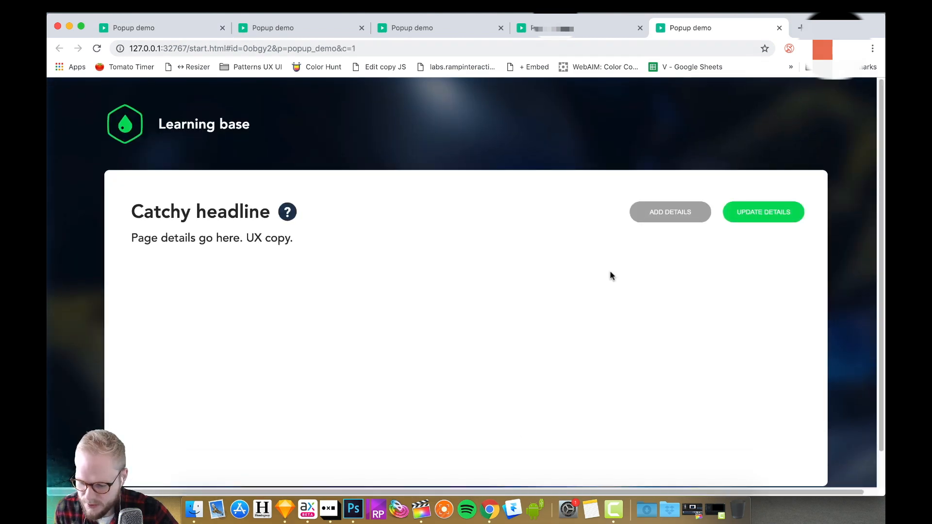
pyautogui.click(646, 213)
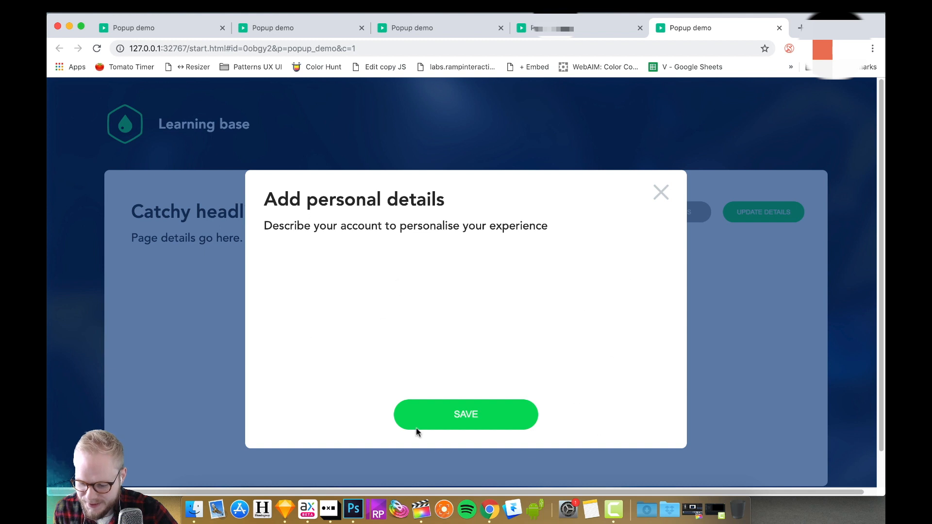
pyautogui.click(661, 193)
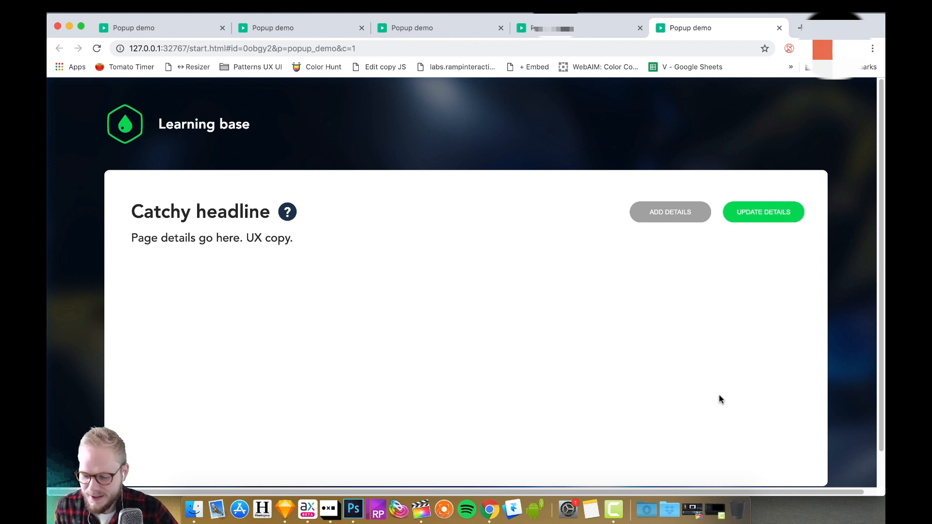
# - Test the UPDATE DETAILS toast and the question mark tooltip, and reopen and close the Add personal details modal
pyautogui.click(781, 222)
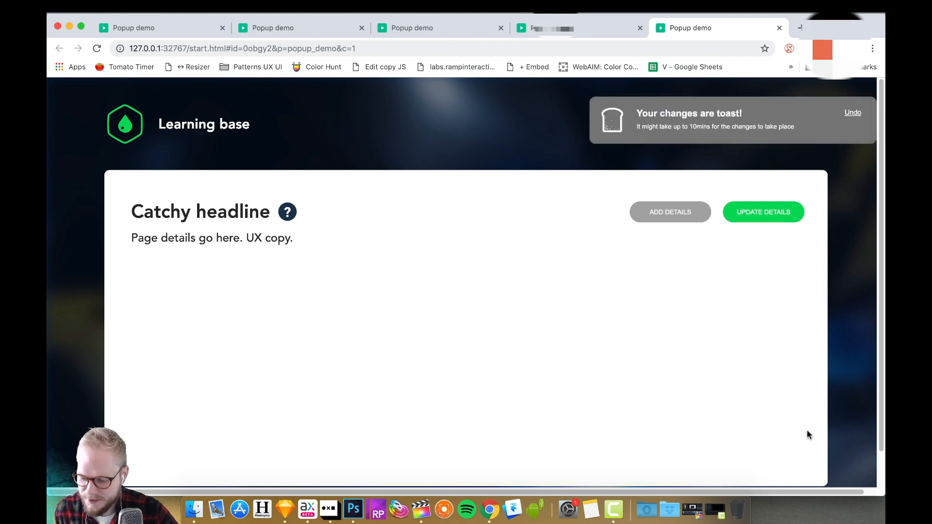
pyautogui.moveTo(289, 218)
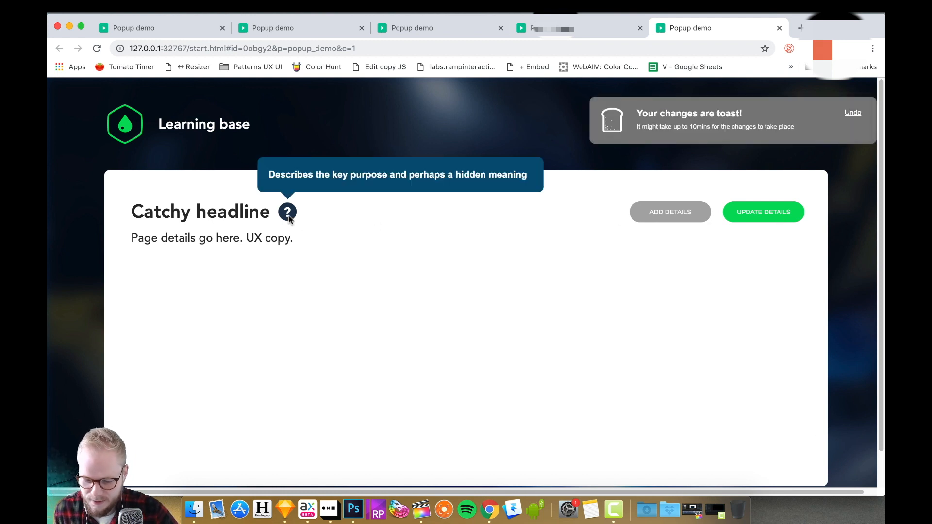
pyautogui.click(662, 218)
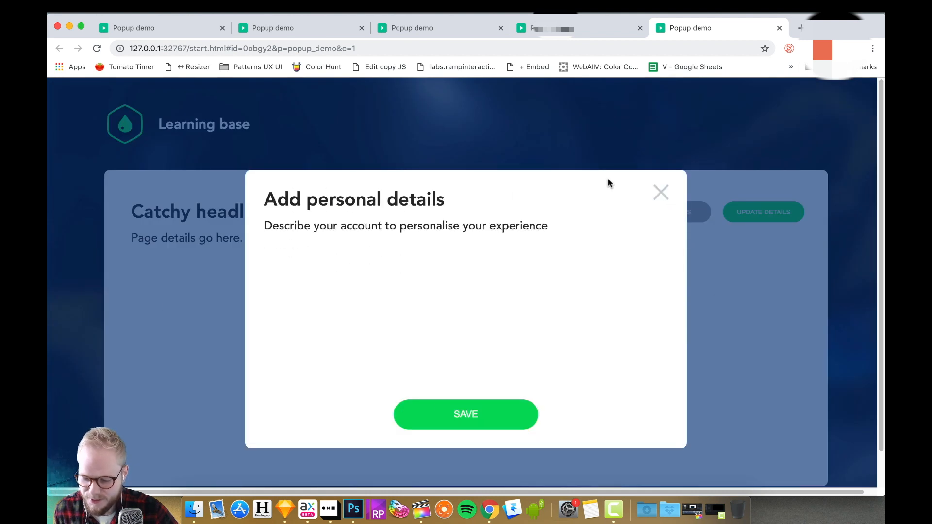
pyautogui.click(661, 193)
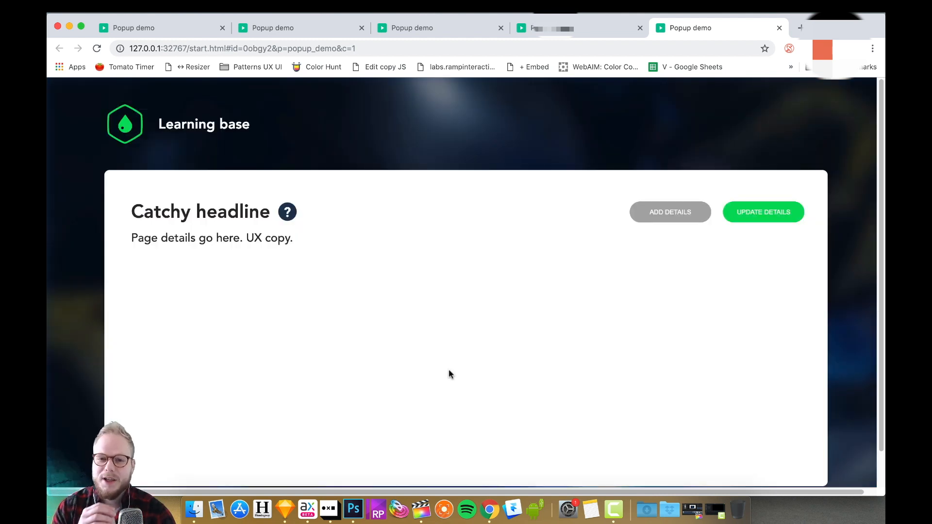